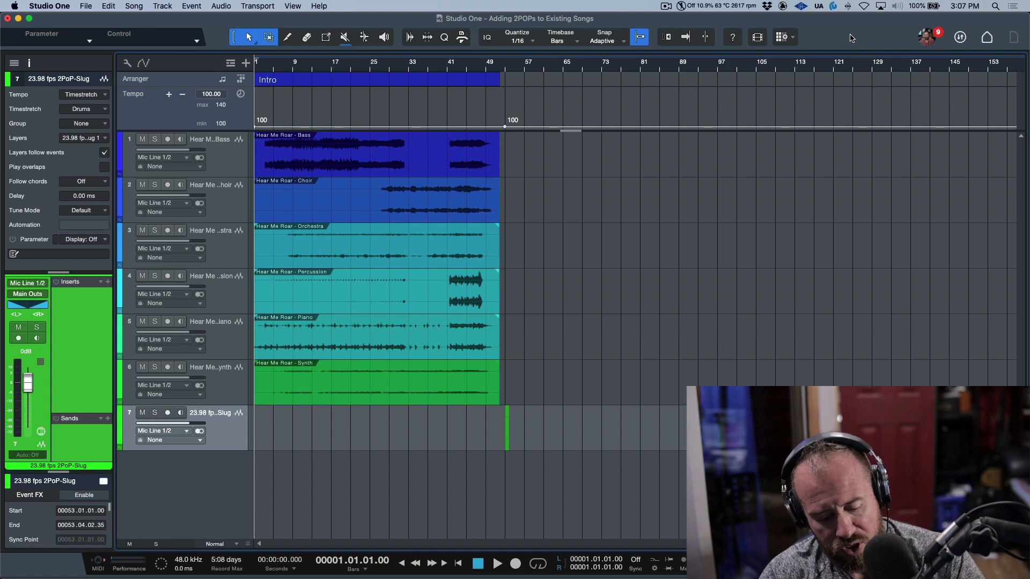
Play the full mix briefly from bar 31 to check how the arrangement sounds.
key("e")
key("e")
key("e")
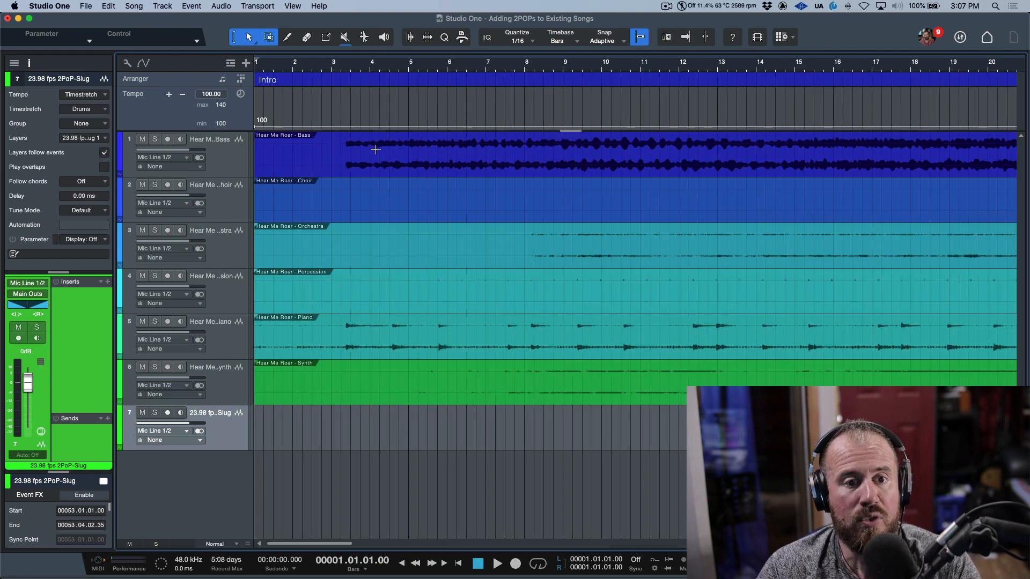
key("w")
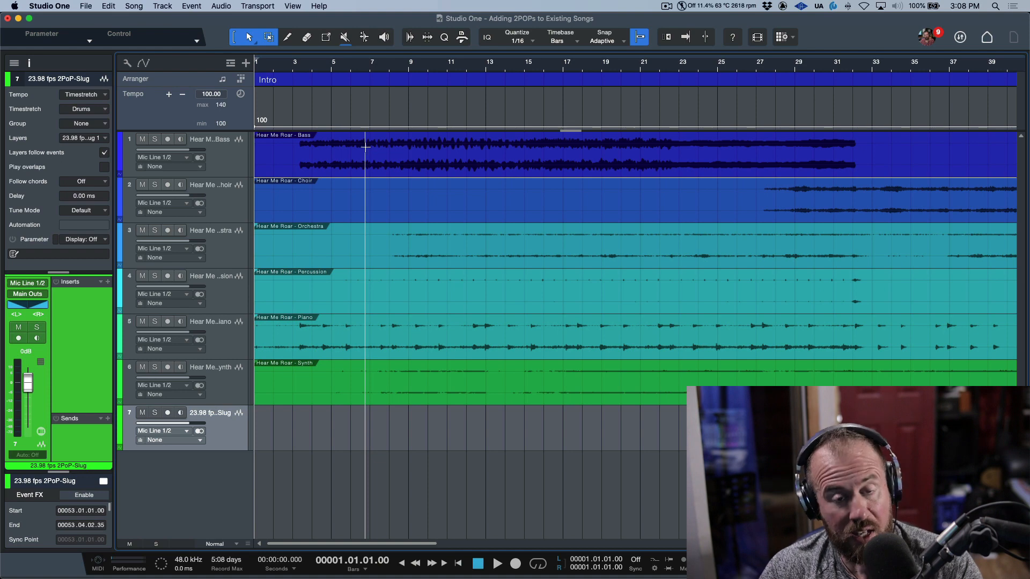
key("w")
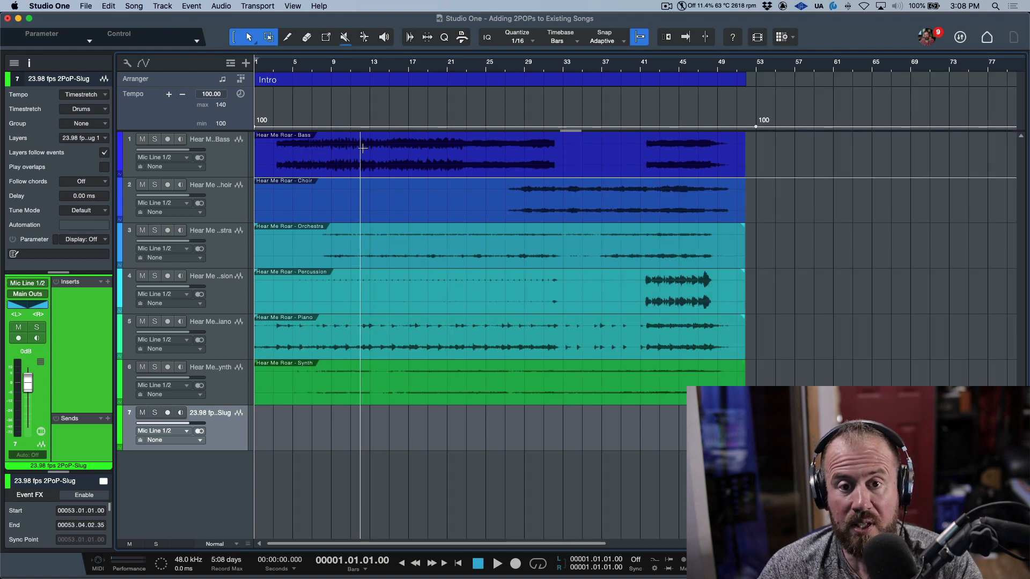
left_click(538, 148)
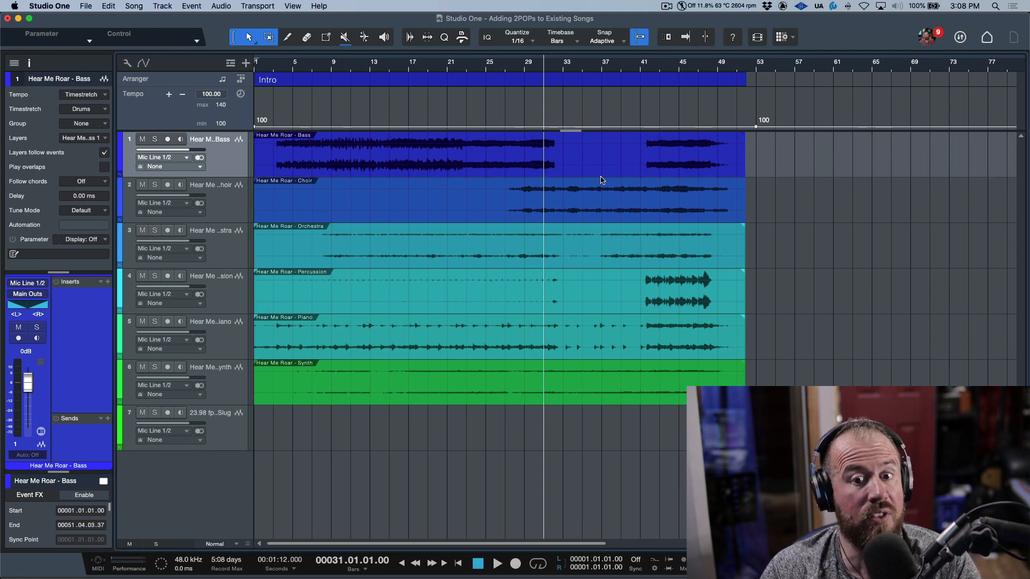
key("space")
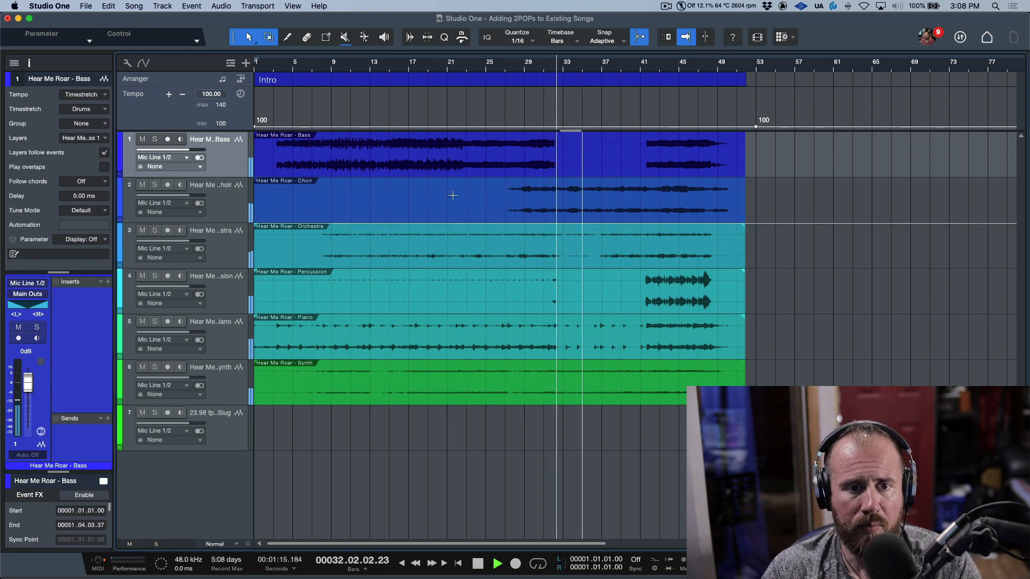
key("space")
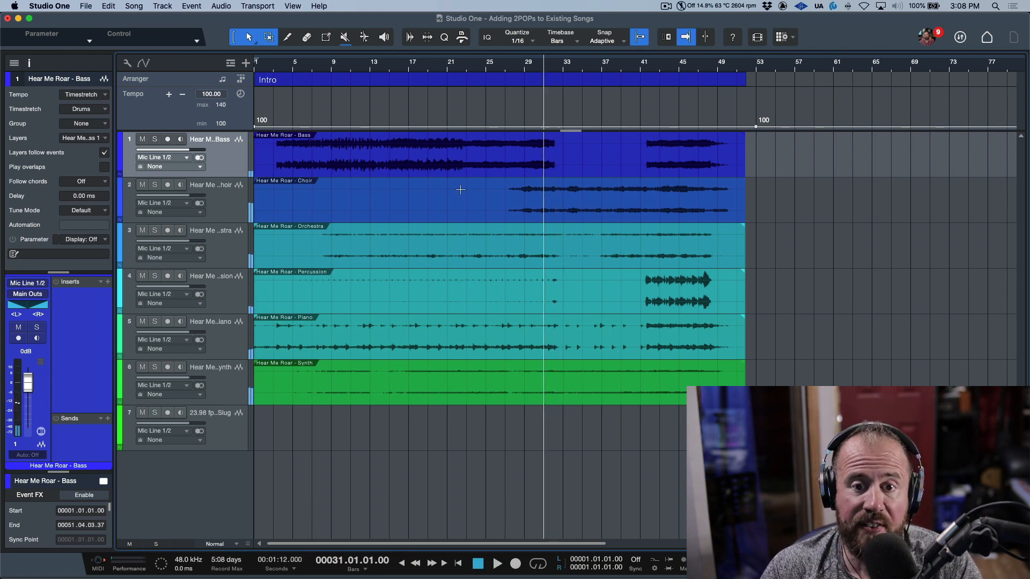
Audition the Bass, Choir, Orchestra, Percussion, Piano and Synth tracks soloed one by one, clear all solos, and return the playhead to the song start.
left_click(521, 150)
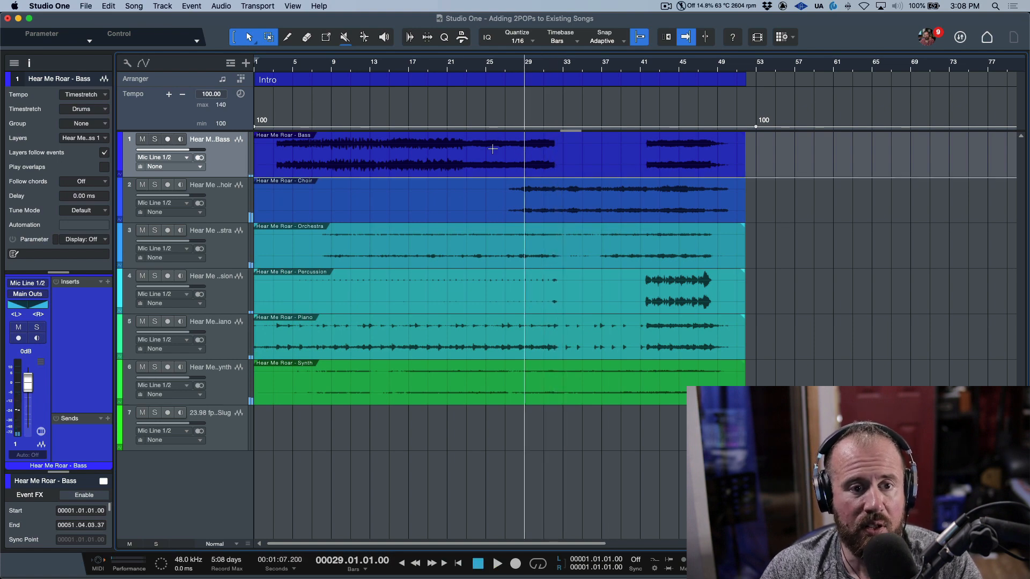
left_click(155, 140)
key("space")
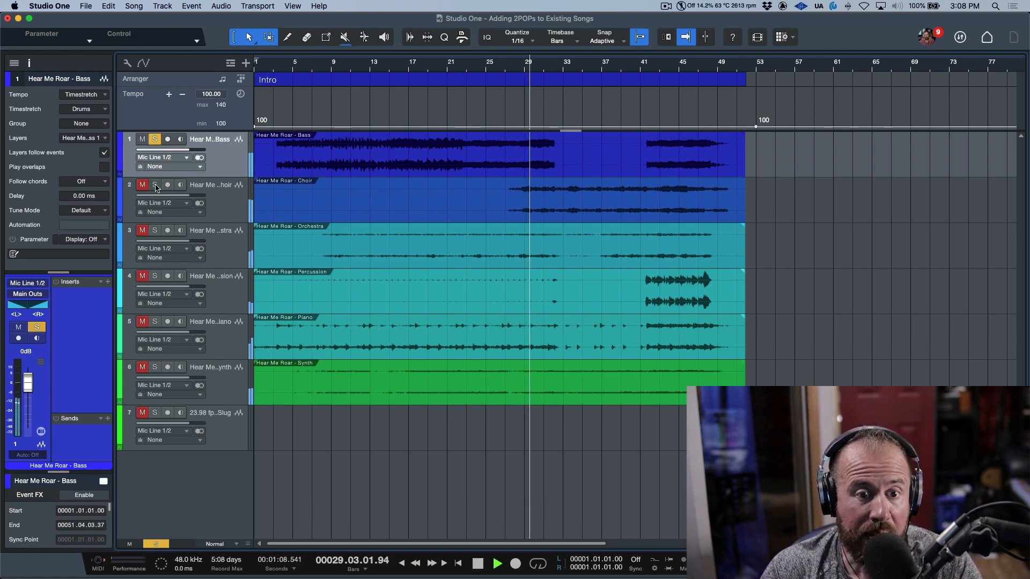
left_click(156, 187, "alt")
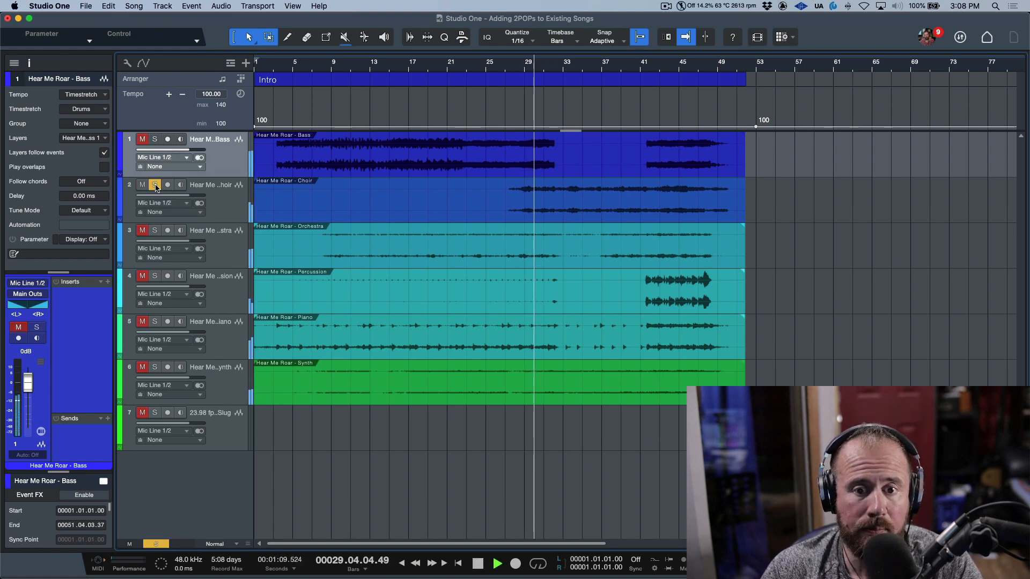
left_click(155, 231, "alt")
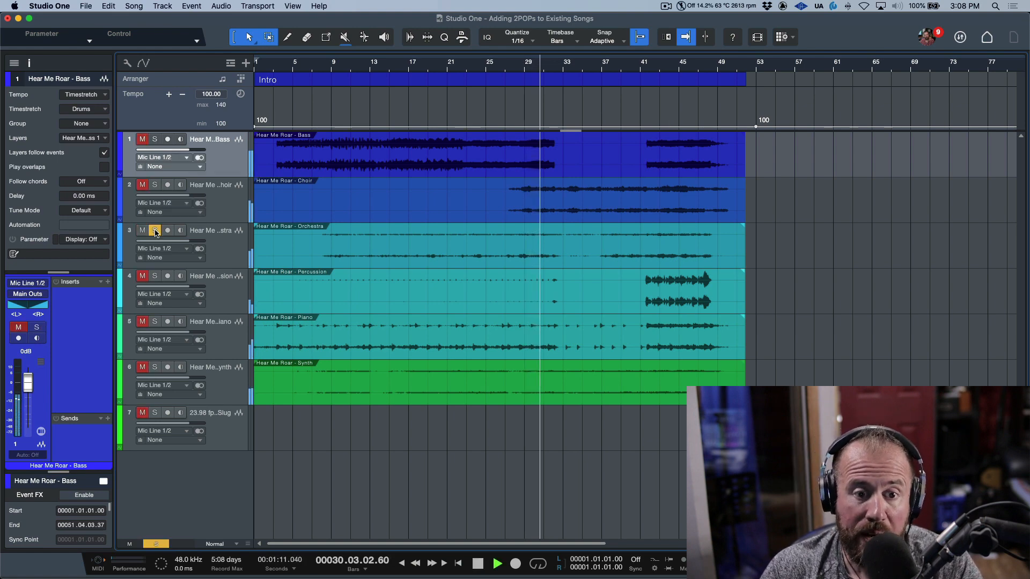
left_click(155, 277, "alt")
left_click(658, 279)
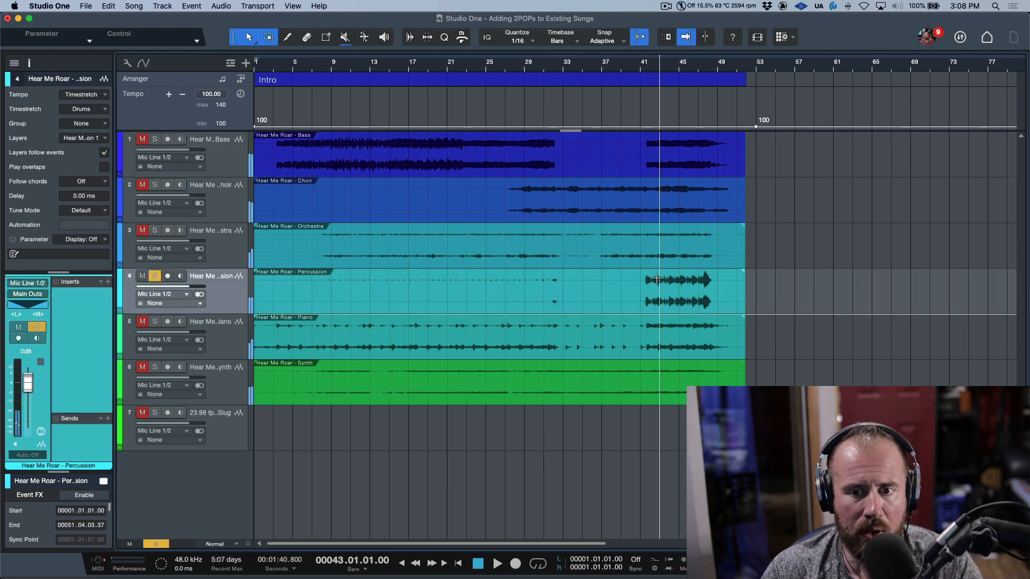
left_click(154, 322, "alt")
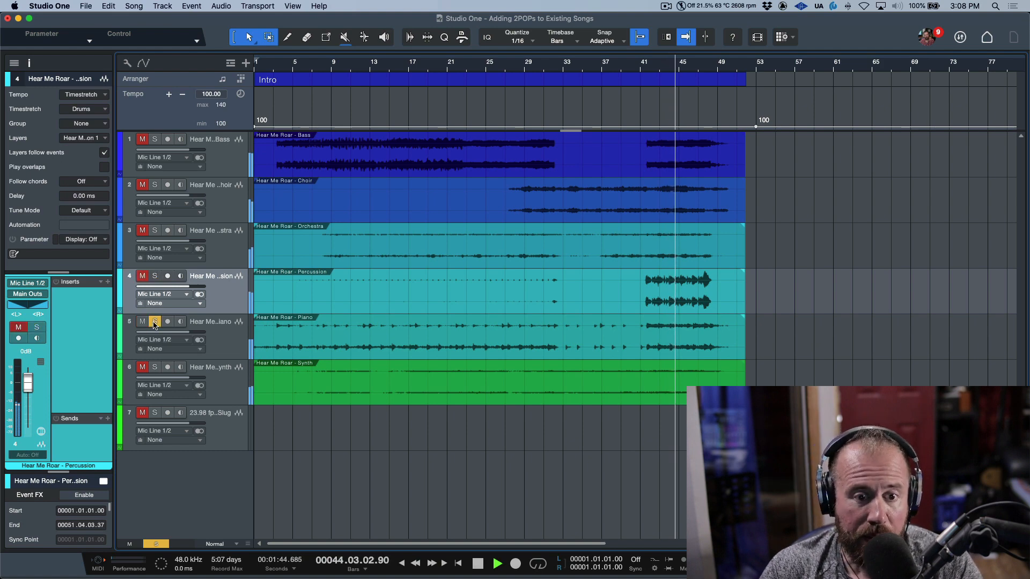
left_click(154, 367, "alt")
key("space")
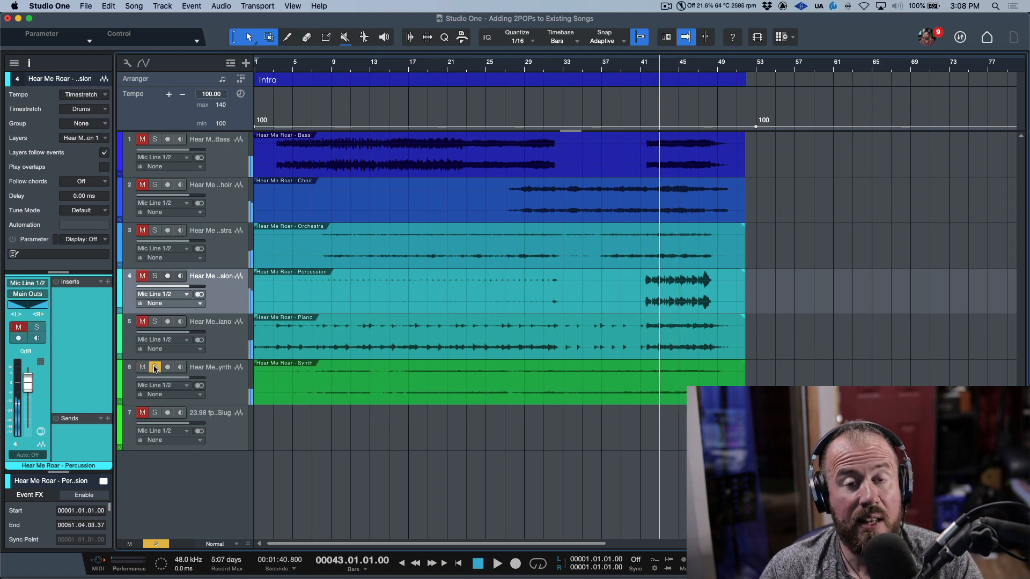
key("shift+s")
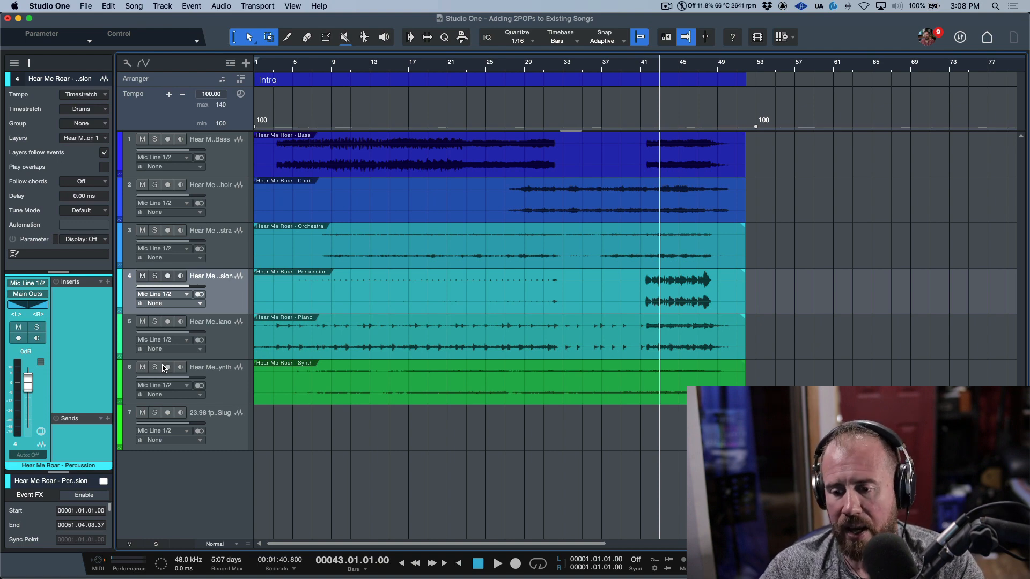
key("comma")
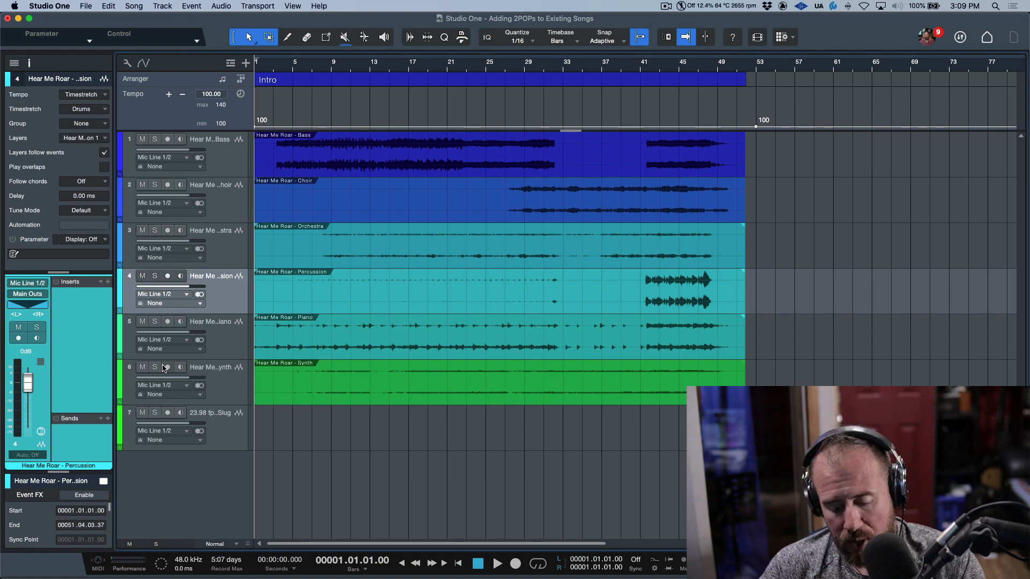
Set the song's frame rate to 23.976 fps in the song setup.
key("super+period")
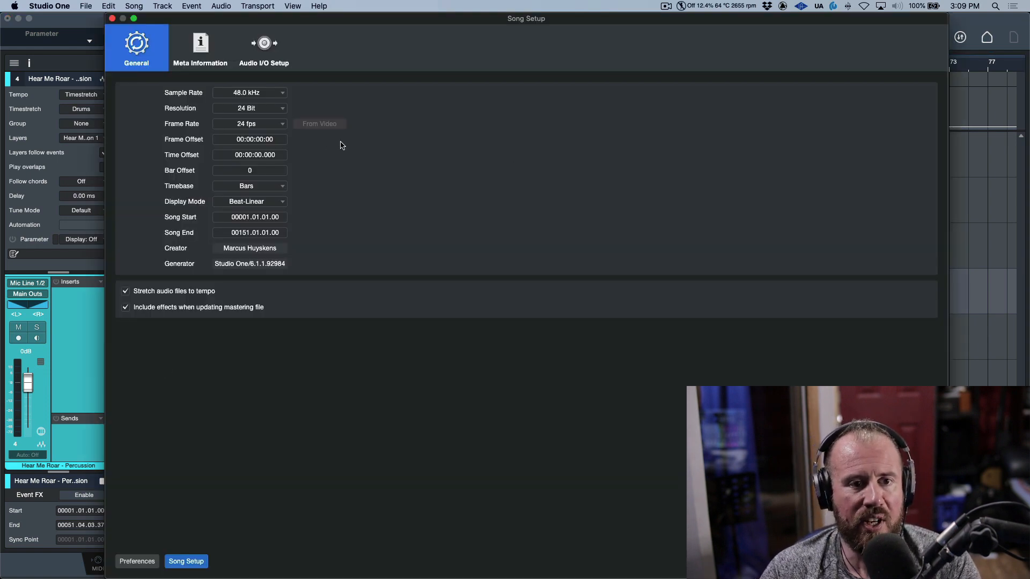
left_click(285, 127)
left_click(271, 140)
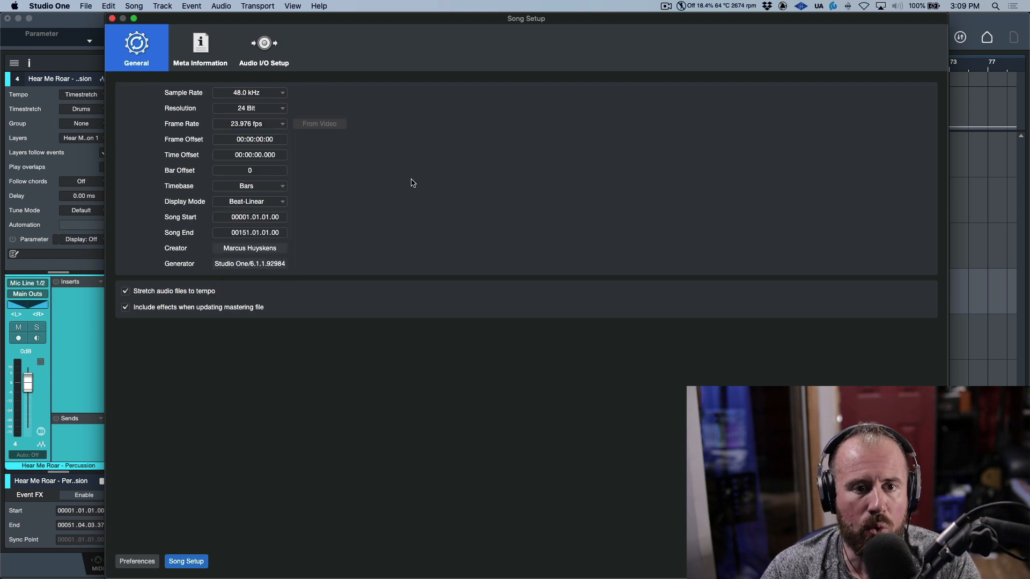
key("Return")
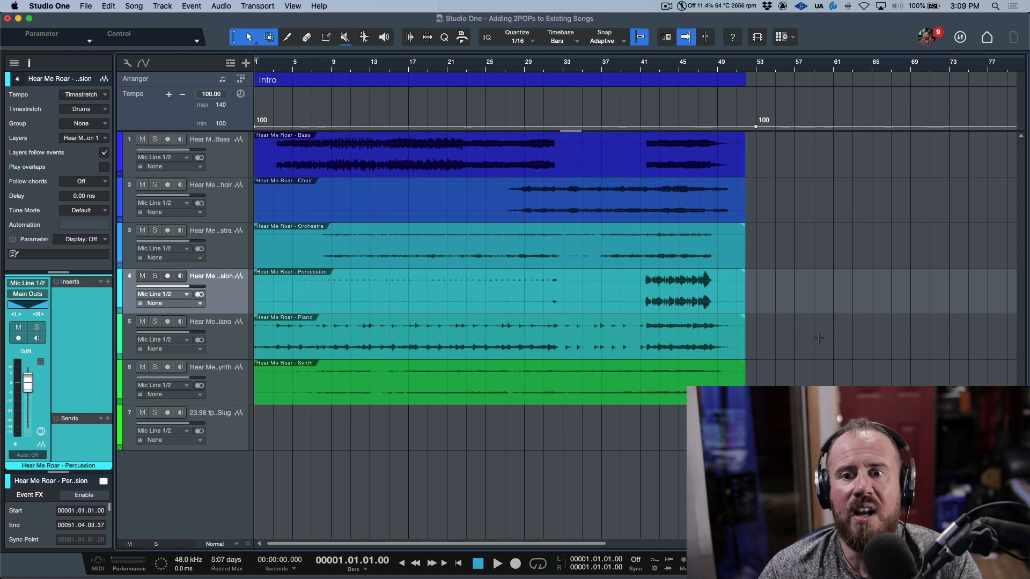
Try moving all six stem events together to start at bar 6, and undo the move.
left_click_drag(793, 179, 583, 388)
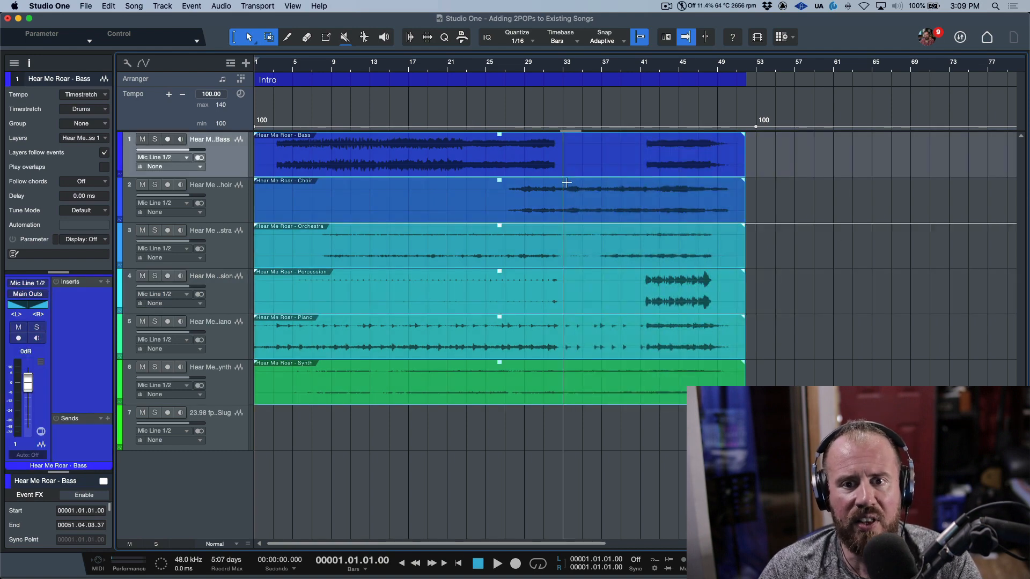
left_click_drag(592, 169, 641, 170)
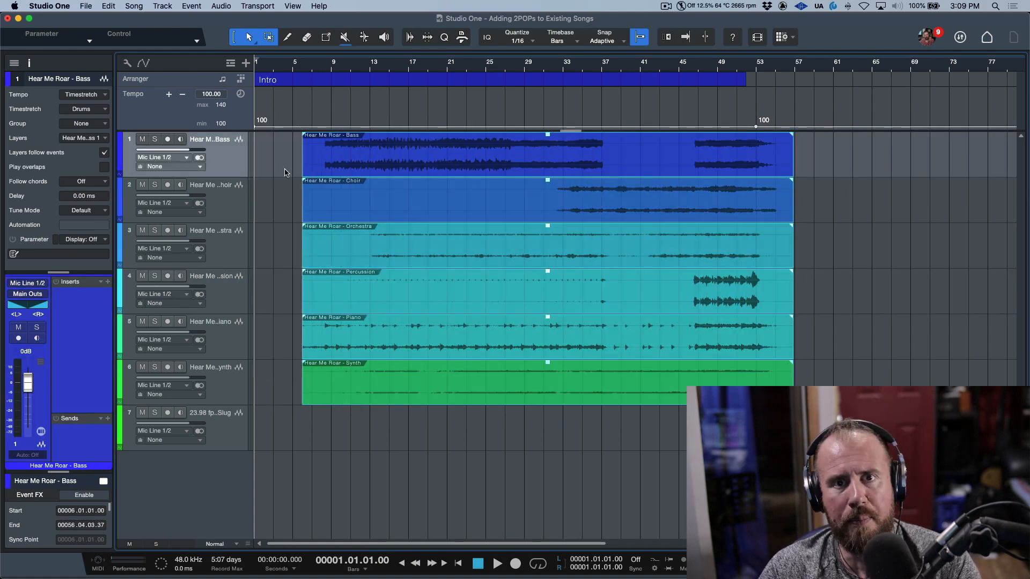
key("super+z")
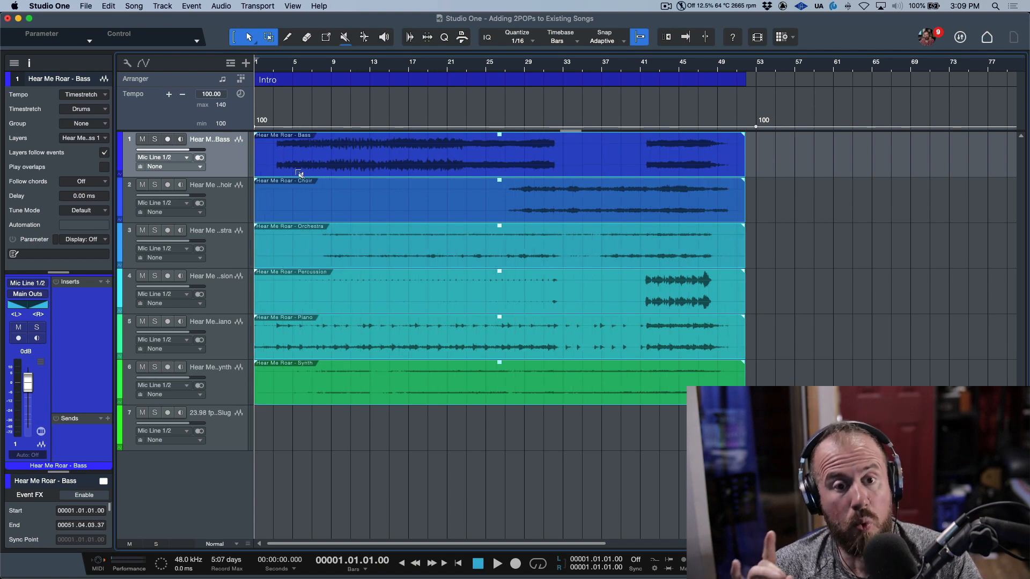
left_click(816, 171)
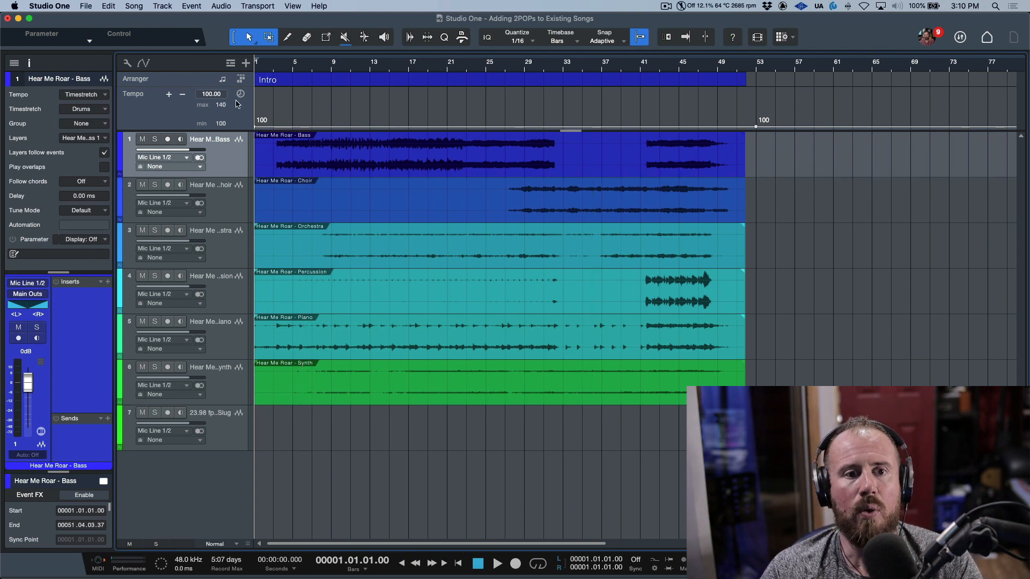
Hide the Tempo track and locate the 2-pop slug event at bar 53, after the end of the stems.
left_click(231, 62)
left_click(257, 188)
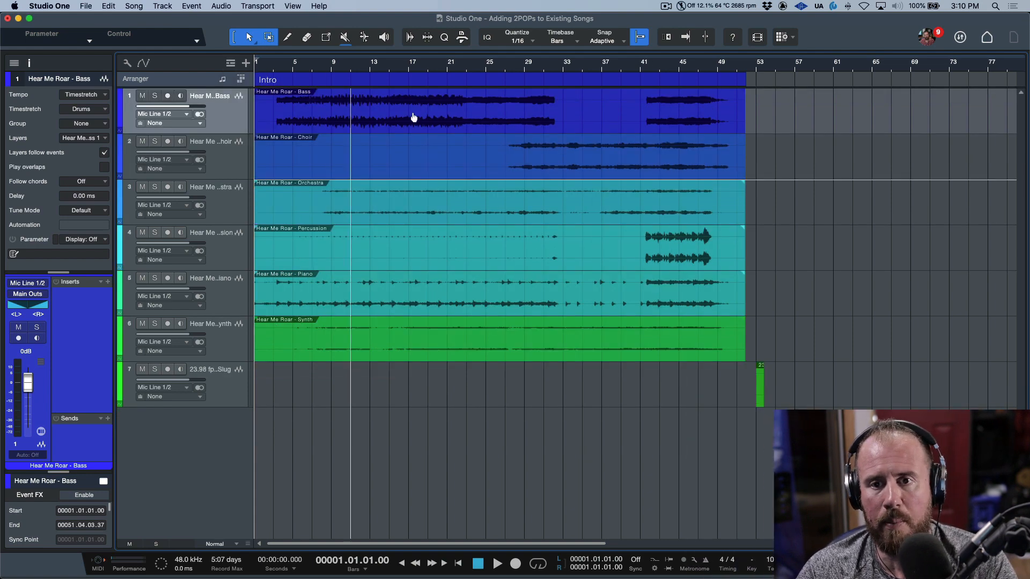
scroll(744, 70, "up", 6)
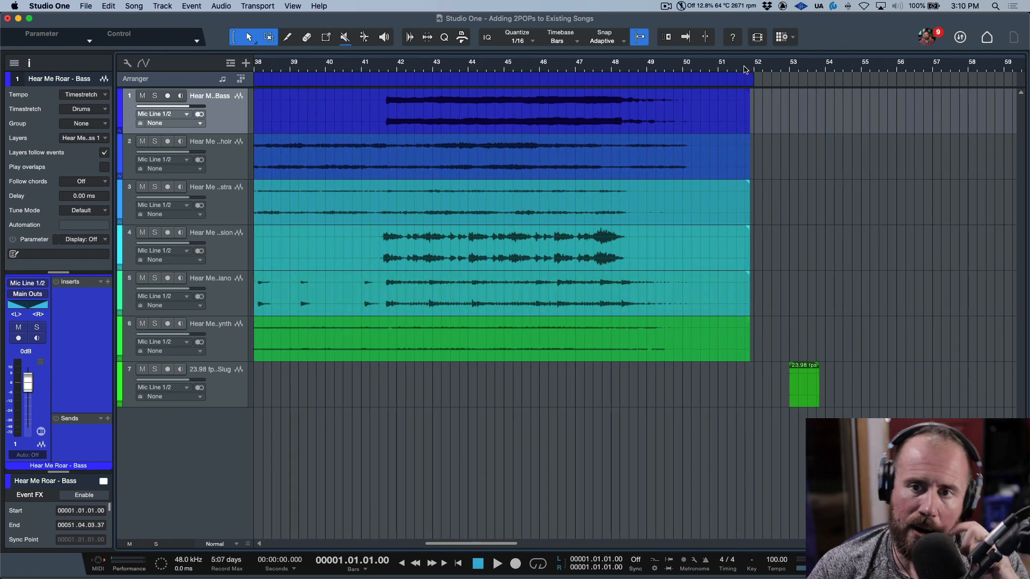
scroll(744, 69, "up", 5)
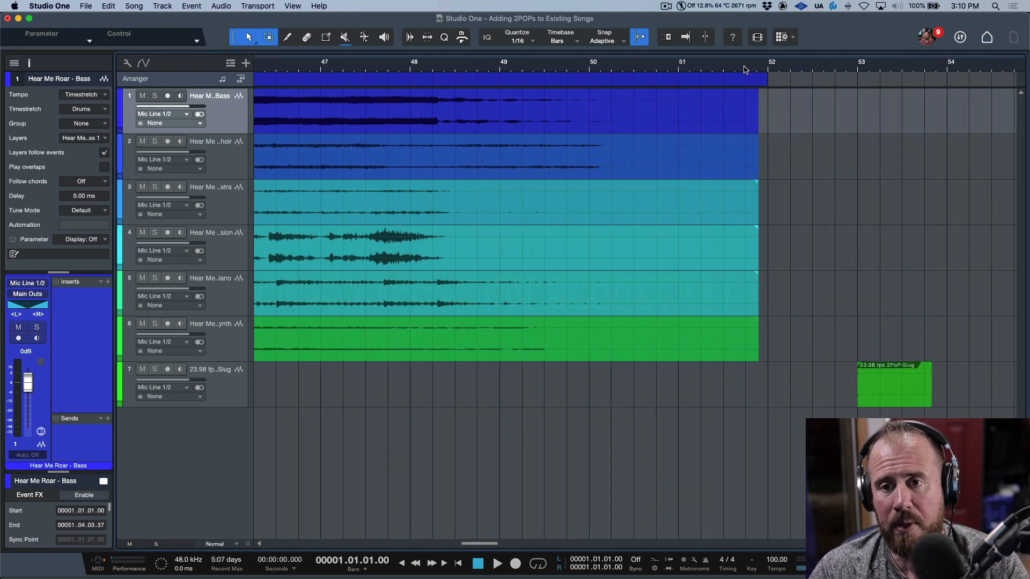
scroll(744, 70, "down", 1)
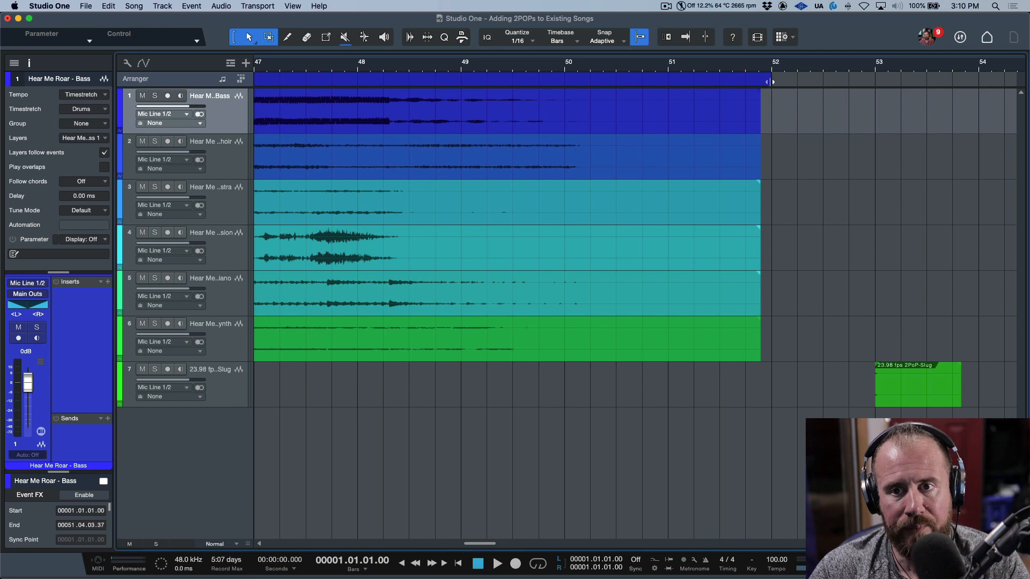
scroll(757, 83, "right", 5)
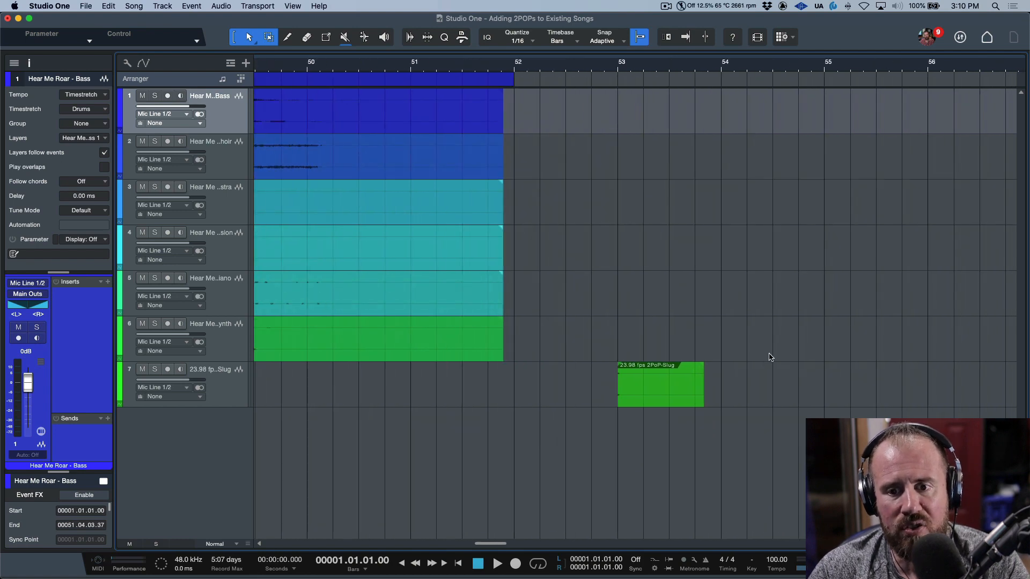
Select the 23.98 fps 2PoP-Slug event and set its track's tempo mode to Don't follow.
left_click(664, 396)
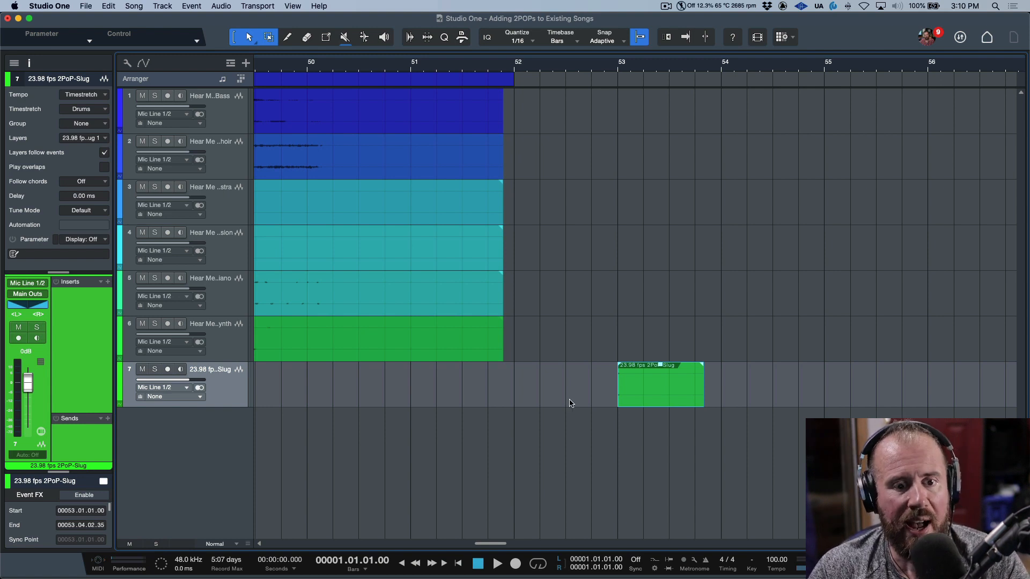
left_click(29, 62)
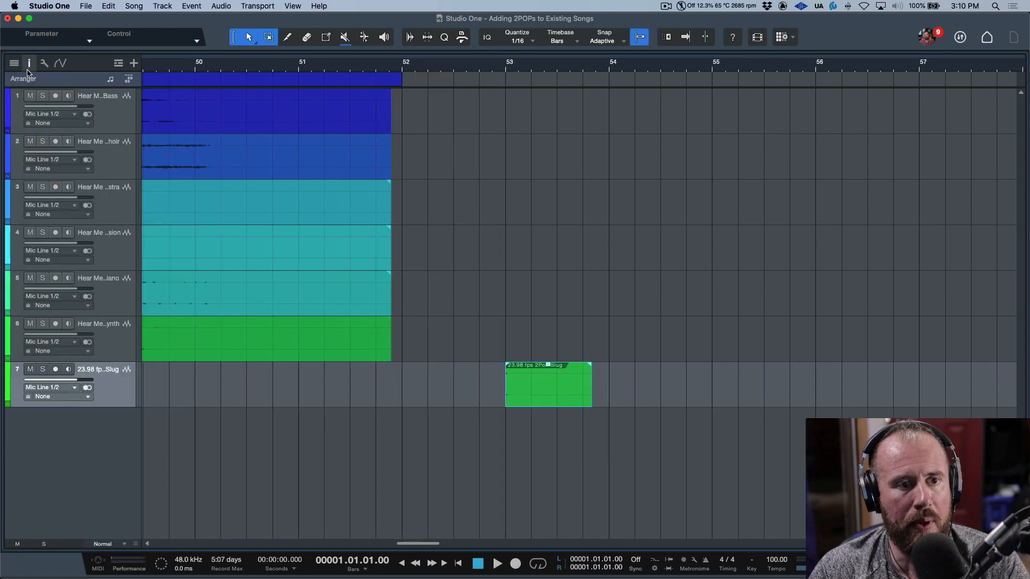
left_click(29, 63)
left_click(89, 96)
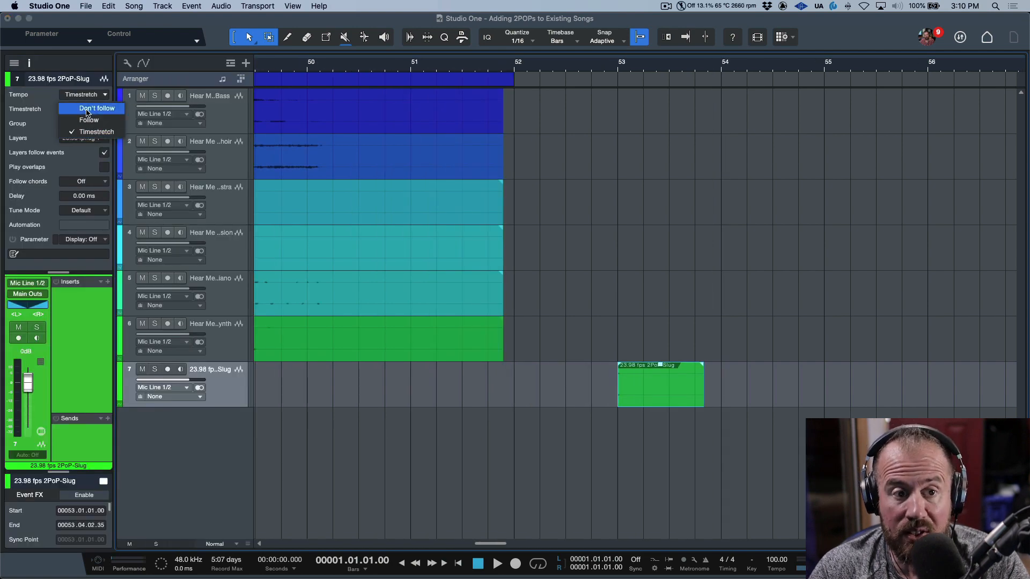
left_click(81, 109)
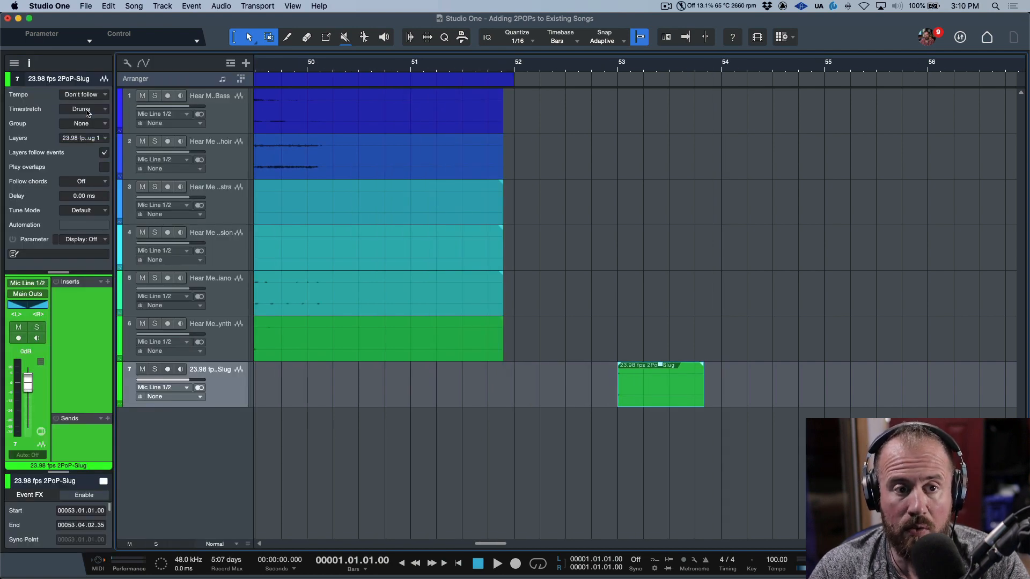
Check the file tempo of the 2-pop slug event and show the Tempo track.
right_click(675, 396)
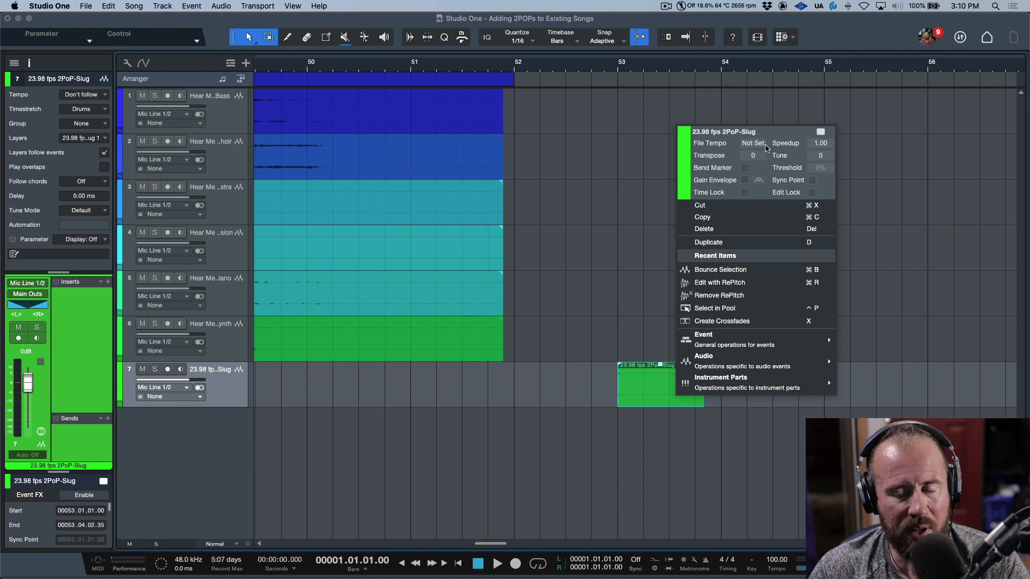
left_click(649, 211)
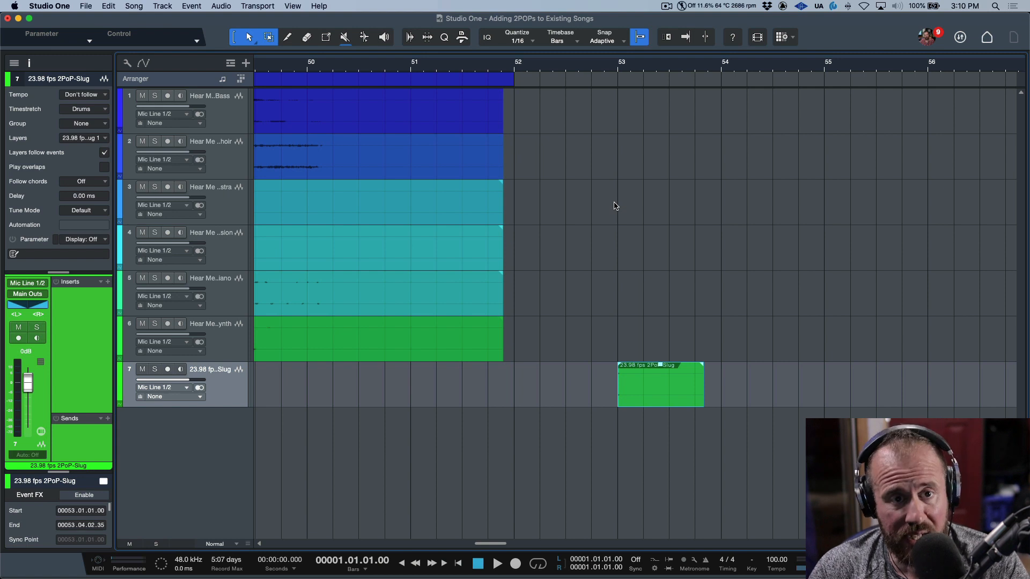
left_click(231, 64)
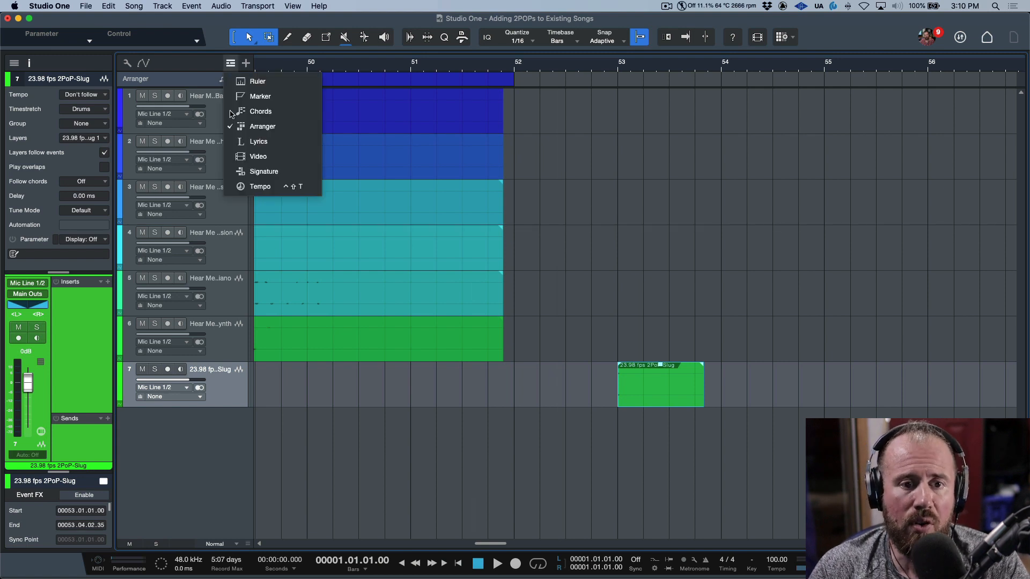
left_click(312, 185)
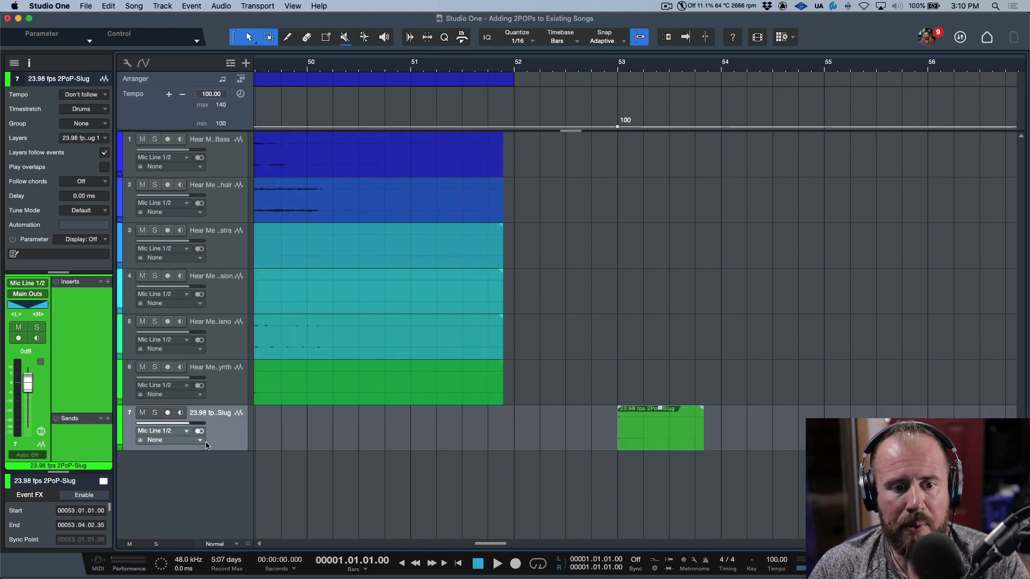
Place the playhead at bar 53, the start of the slug event, and lower the Tempo track's minimum to 71.
left_click(618, 65)
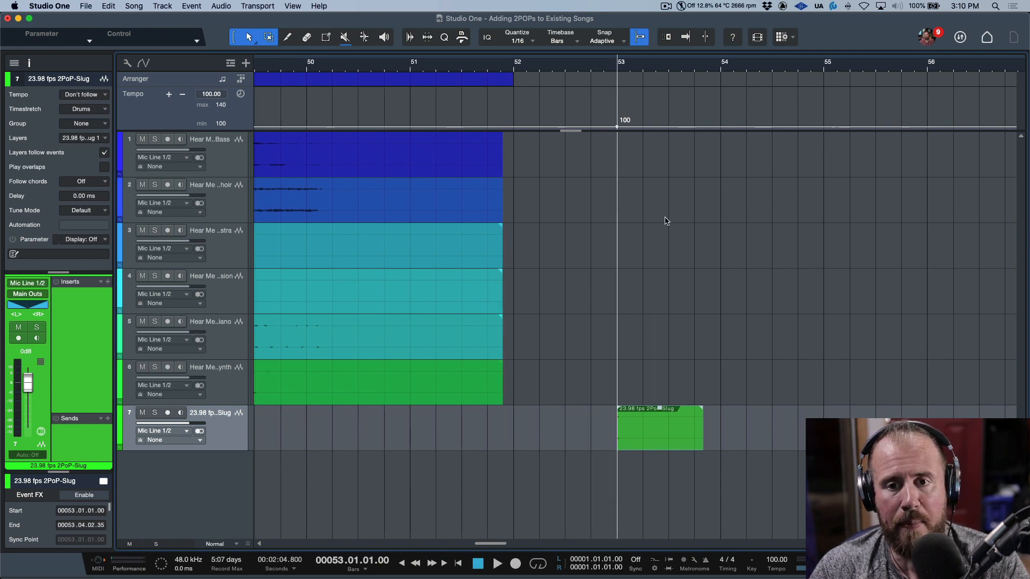
mouse_move(617, 130)
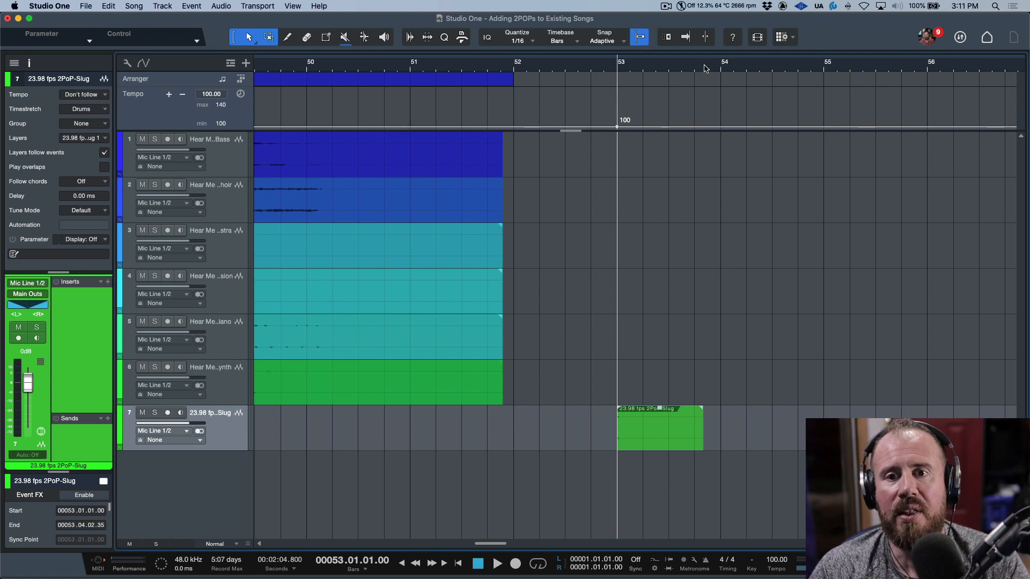
scroll(720, 67, "up", 2)
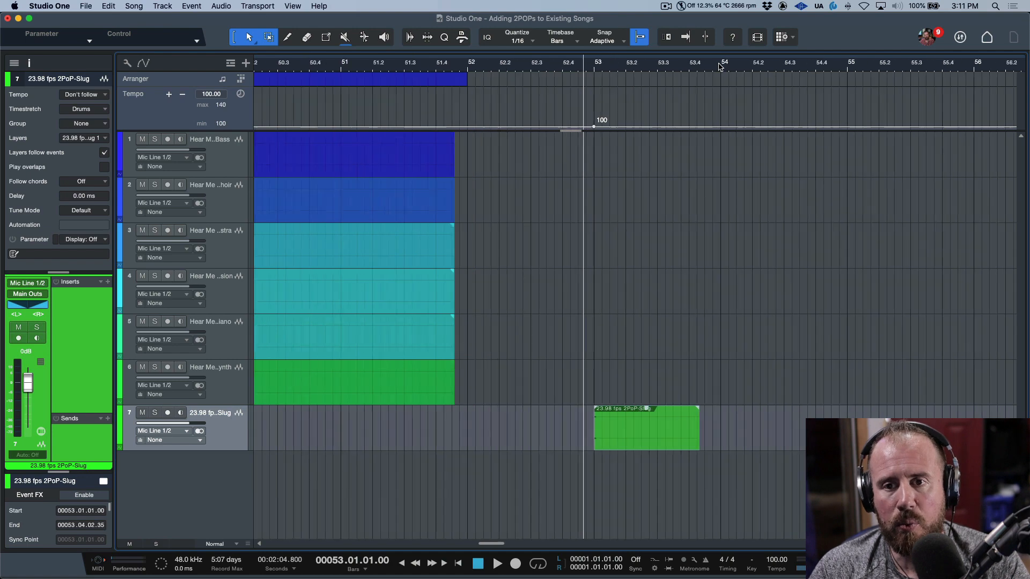
scroll(720, 67, "up", 3)
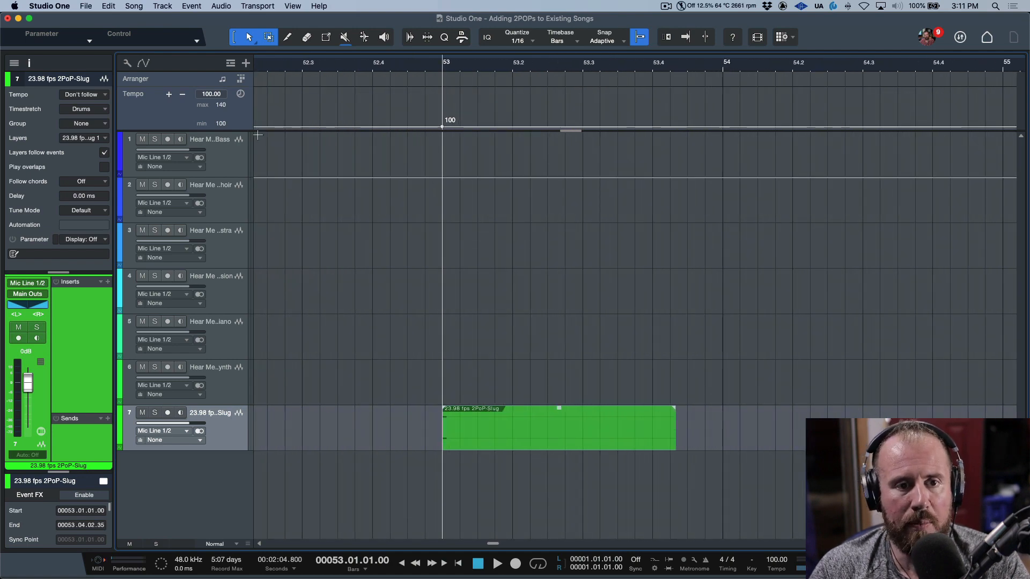
left_click_drag(221, 125, 223, 141)
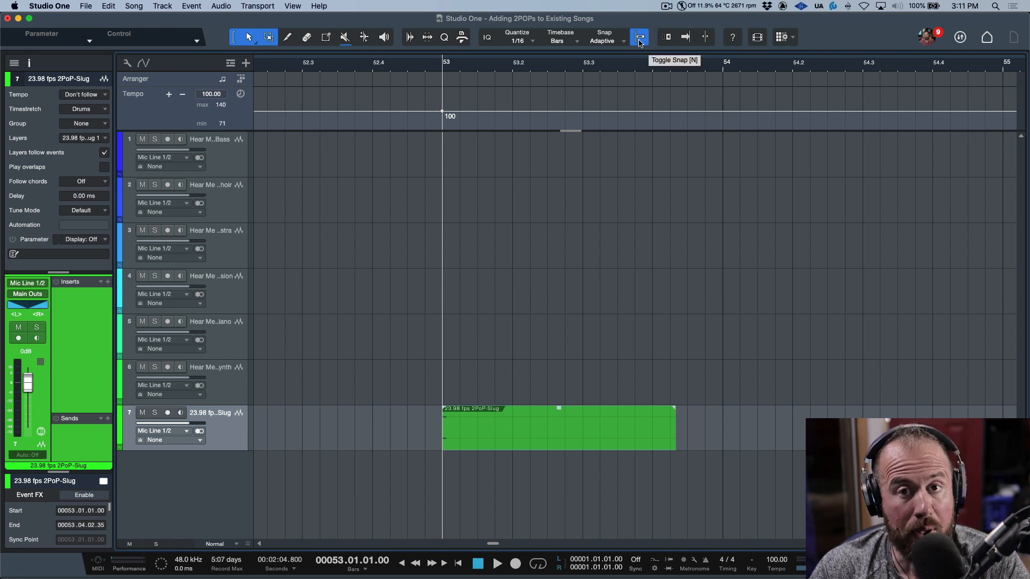
Check the snap options and align bar 54 with the slug event's end by altering bar 53's tempo to 119.8801.
left_click(622, 41)
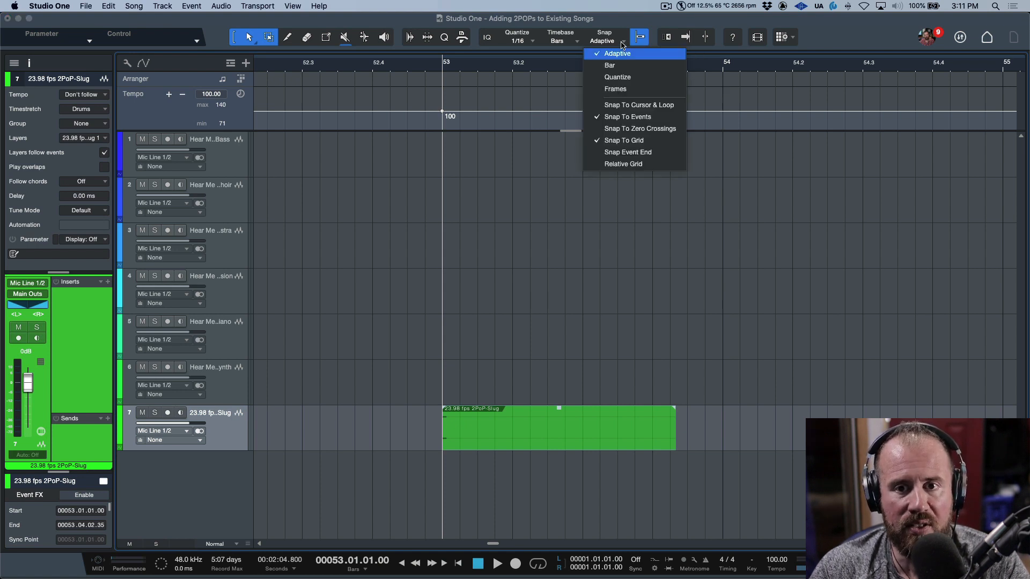
left_click(751, 223)
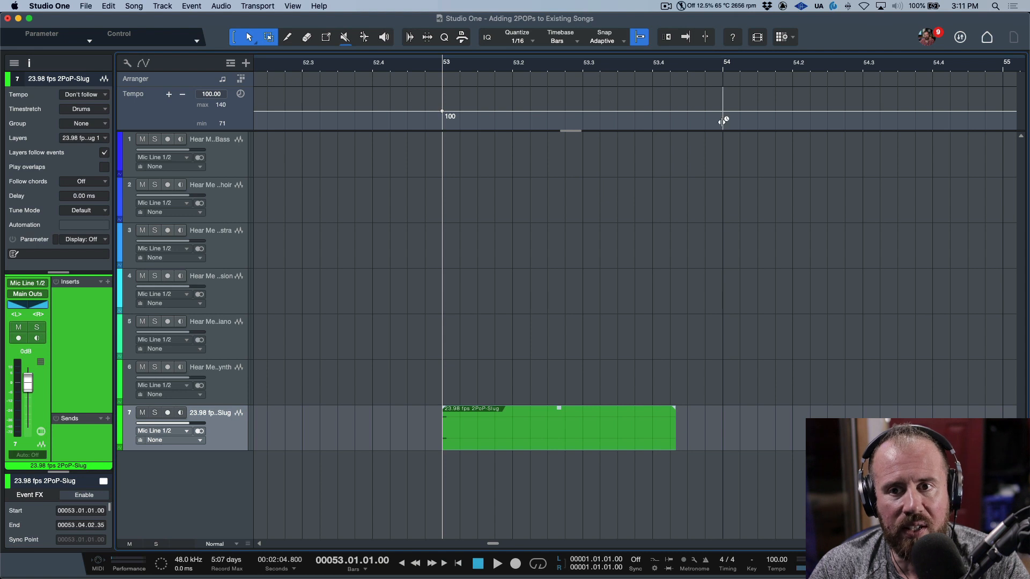
left_click_drag(724, 119, 678, 138)
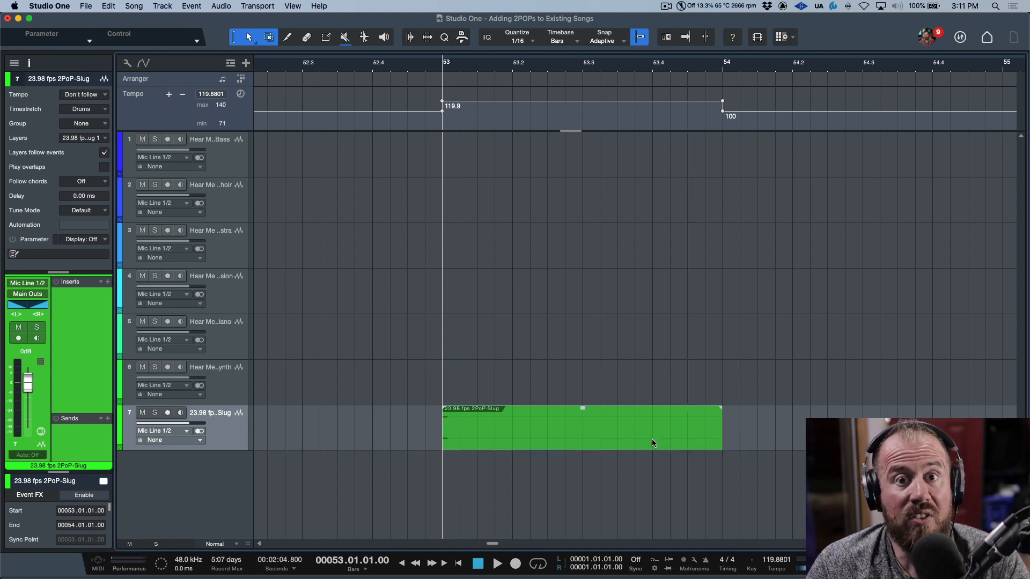
left_click(634, 65)
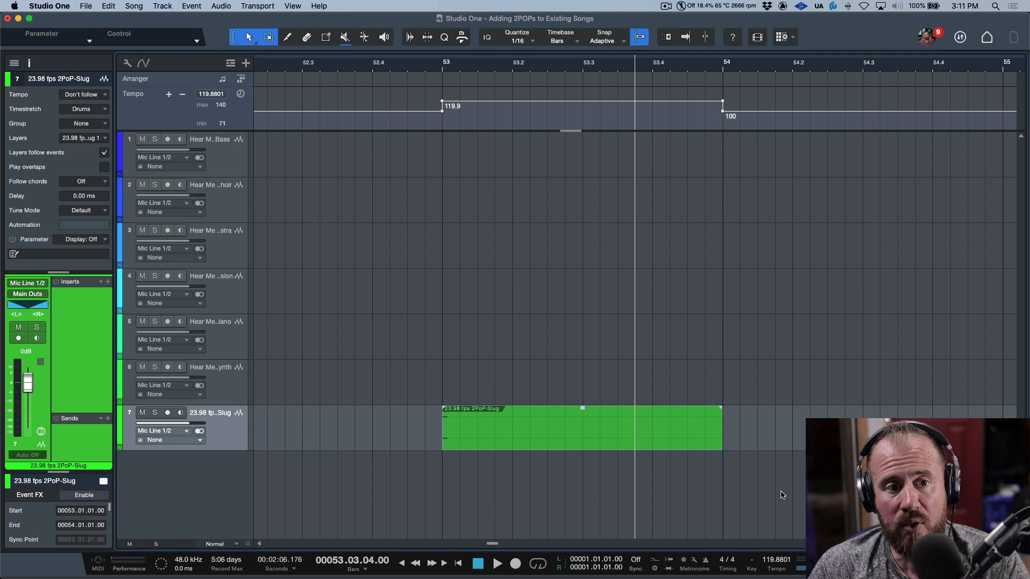
Add an Arranger section over the slug event, spanning bar 53 to bar 54.
left_click(199, 82)
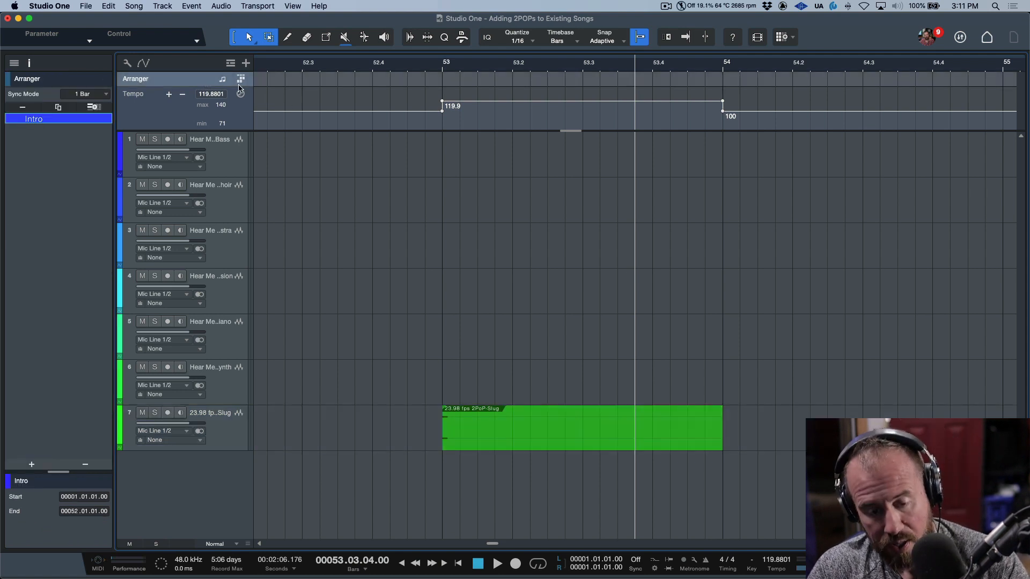
key("w")
key("w")
key("w")
key("w")
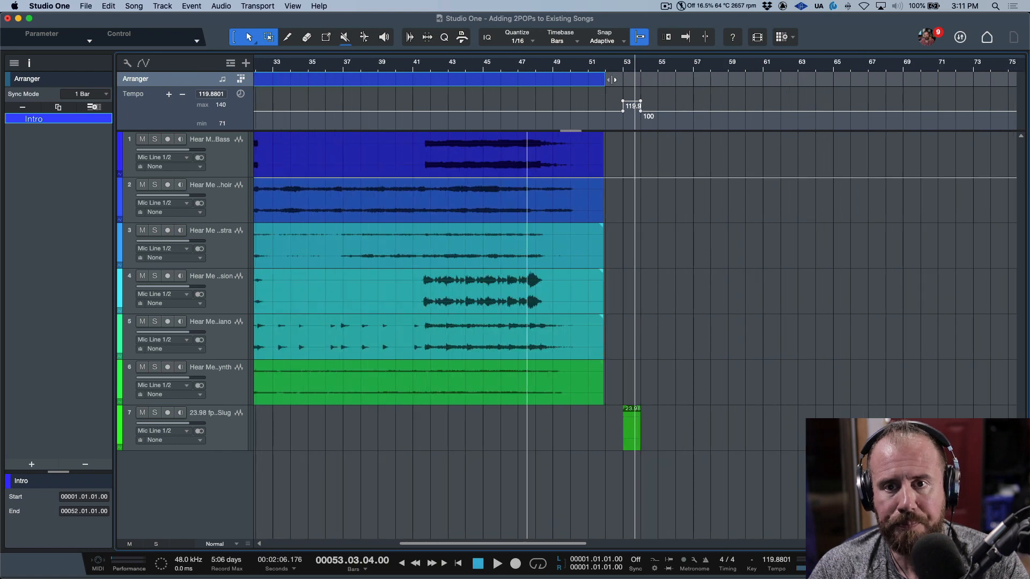
key("e")
key("e")
key("e")
key("e")
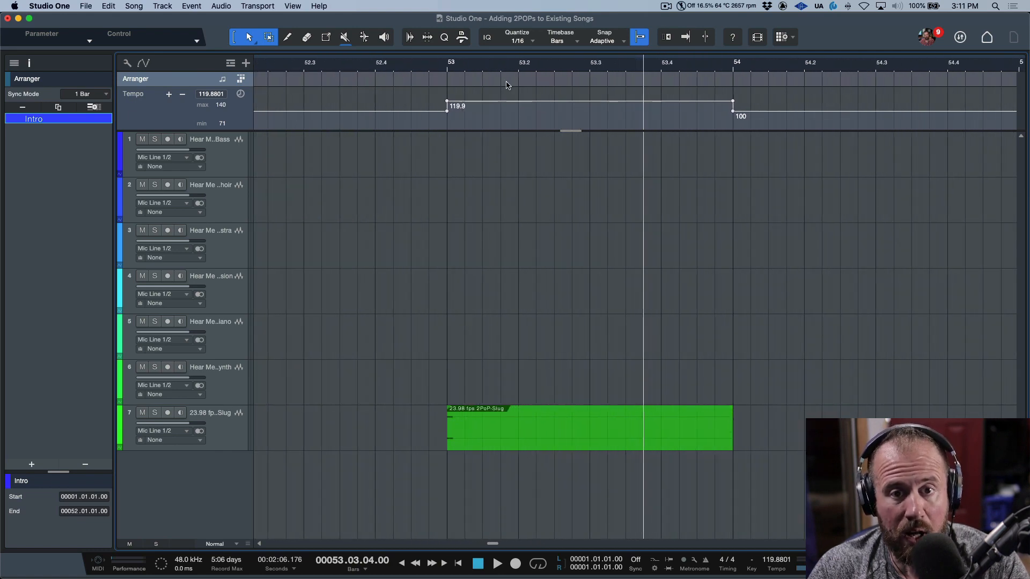
key("shift+w")
scroll(461, 77, "up", 2)
left_click_drag(462, 77, 538, 82)
scroll(538, 82, "down", 1)
Rename the new Arranger section over the slug as 2POP and color it green.
right_click(488, 84)
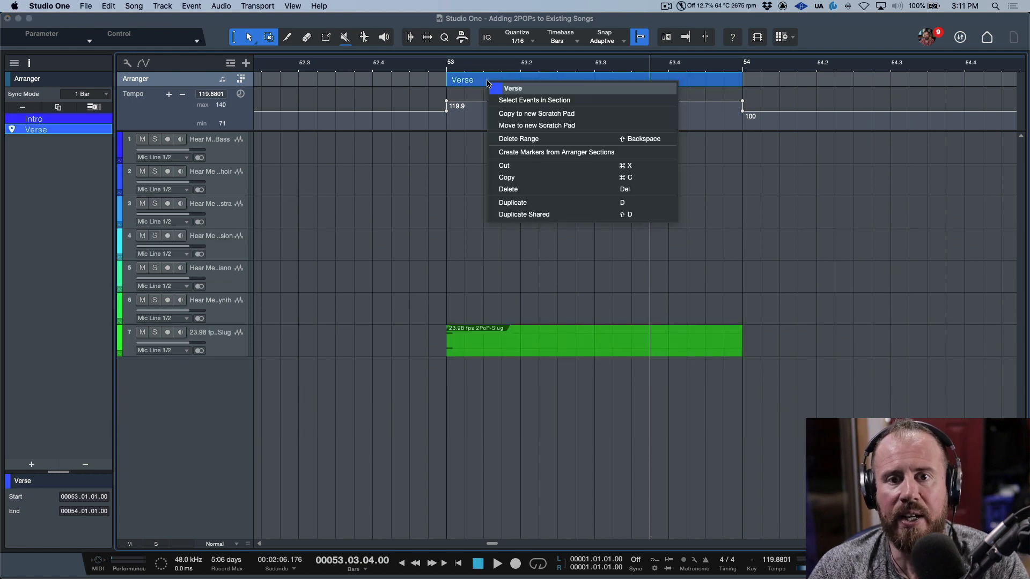
left_click(509, 87)
type("2POP")
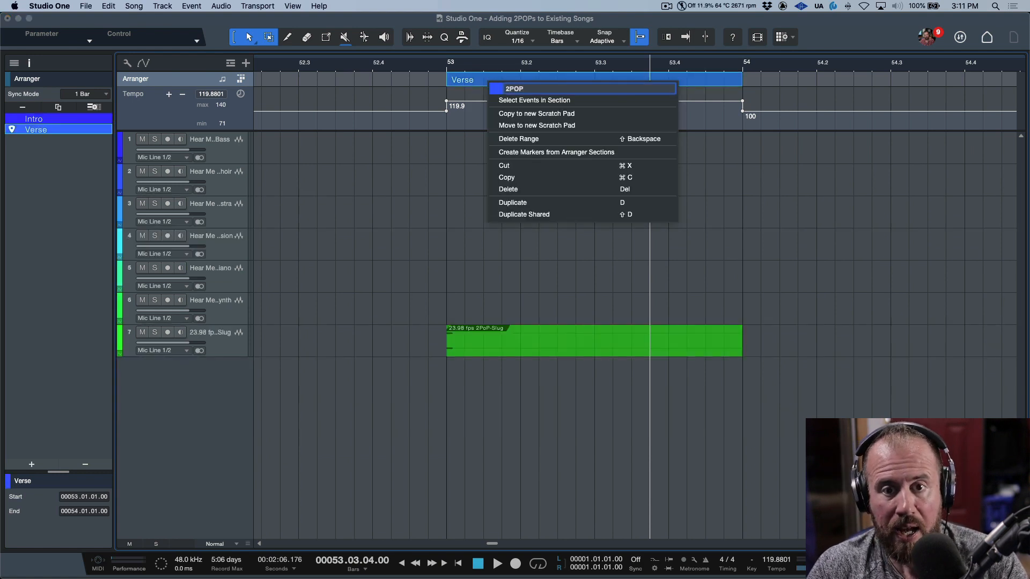
left_click(496, 89)
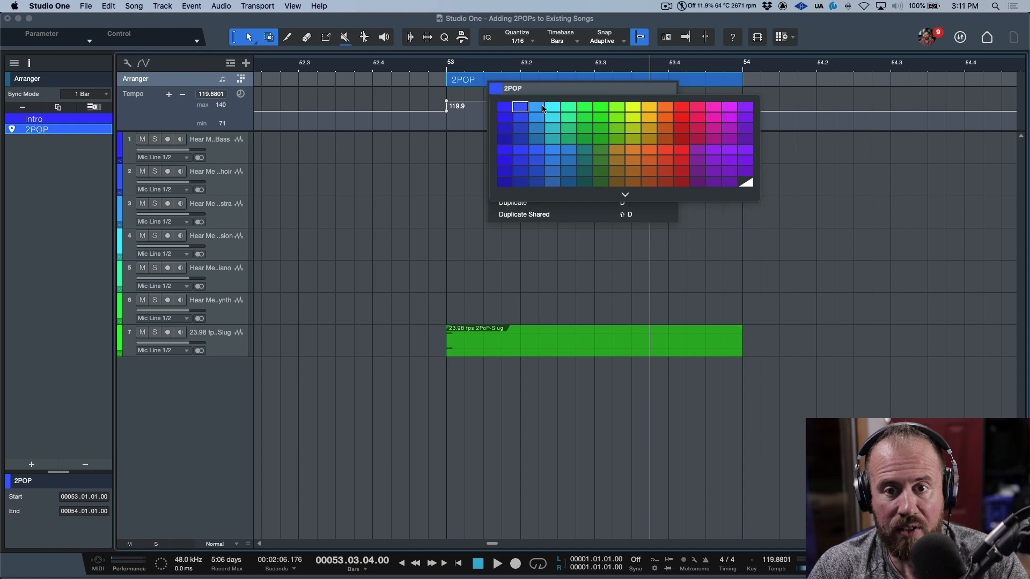
left_click(599, 113)
left_click(477, 188)
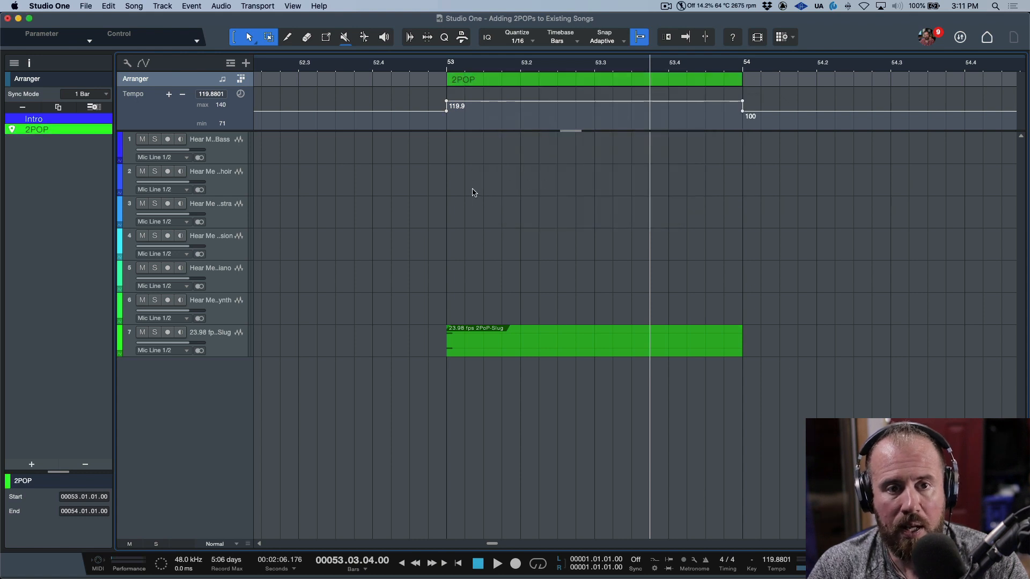
Try placing the 2POP section ahead of the Intro section in the Arranger order.
key("w")
key("w")
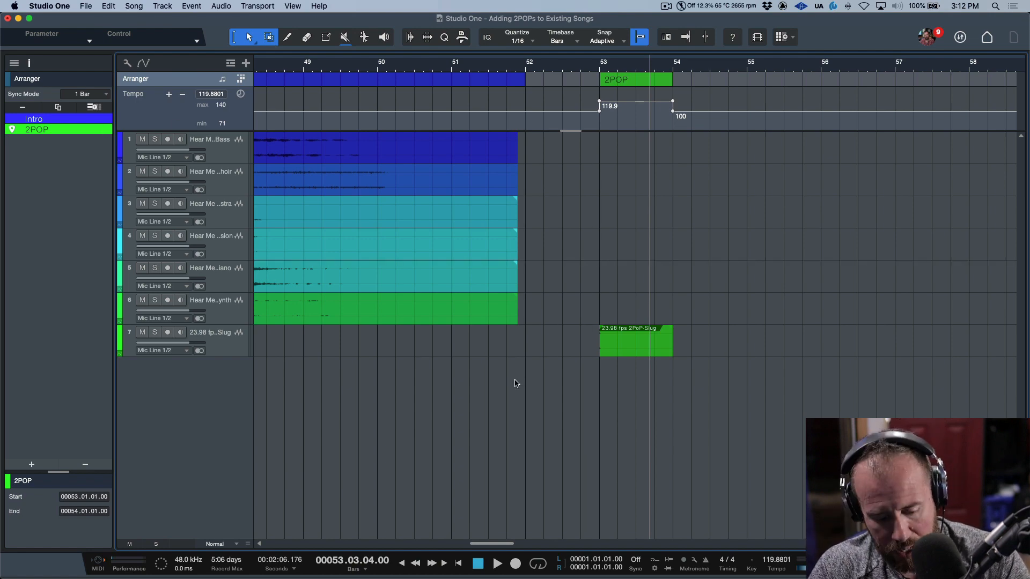
key("z")
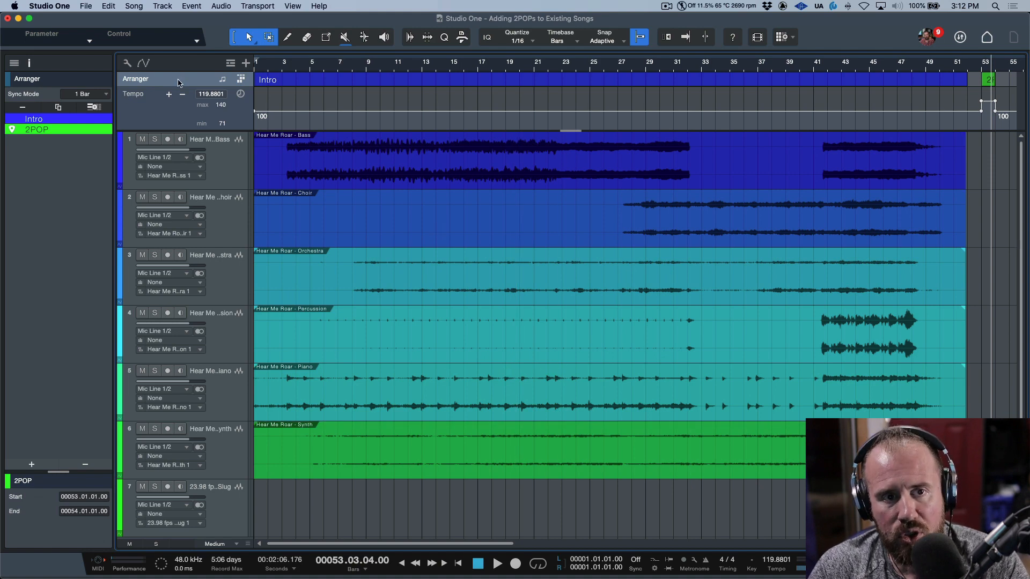
left_click(30, 63)
left_click(30, 64)
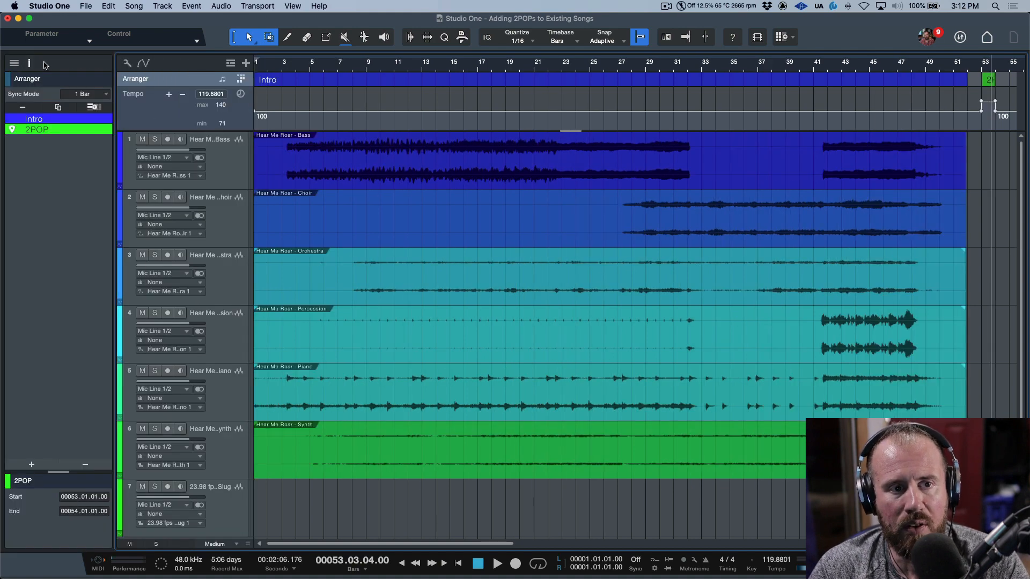
left_click_drag(75, 129, 76, 111)
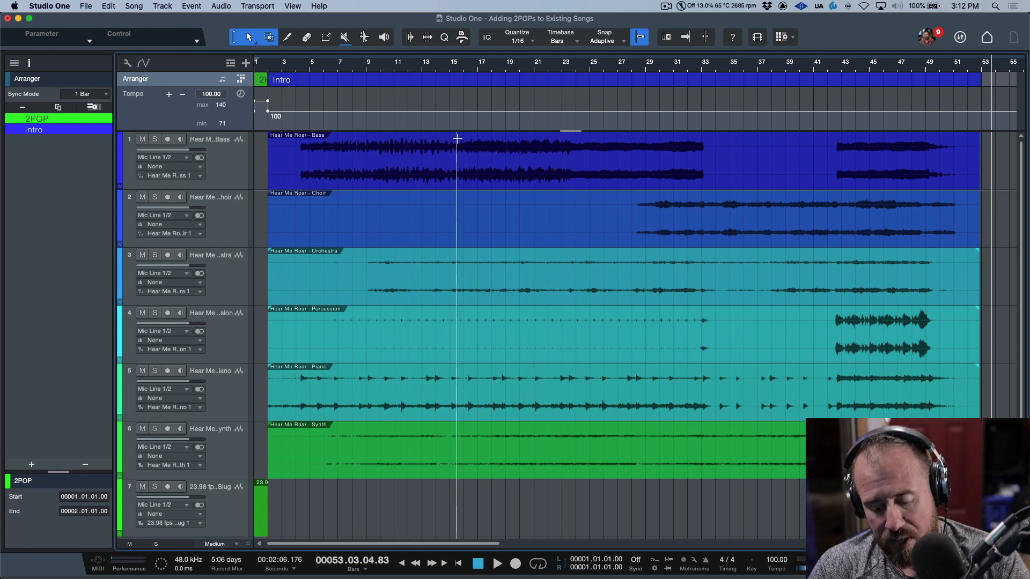
Check the song tempo at bar 1 and bar 2, and undo the section reorder.
key("comma")
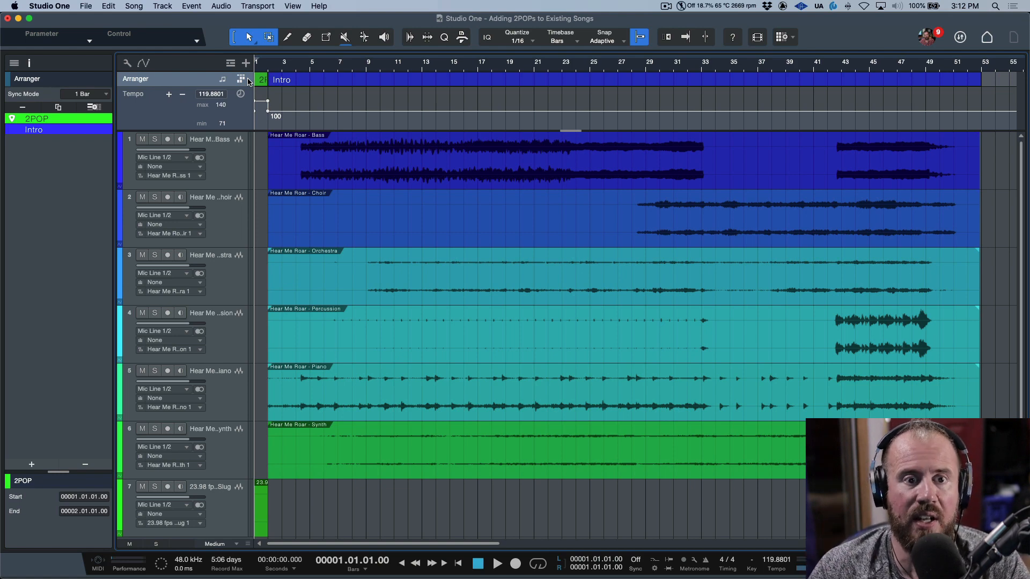
left_click(269, 67)
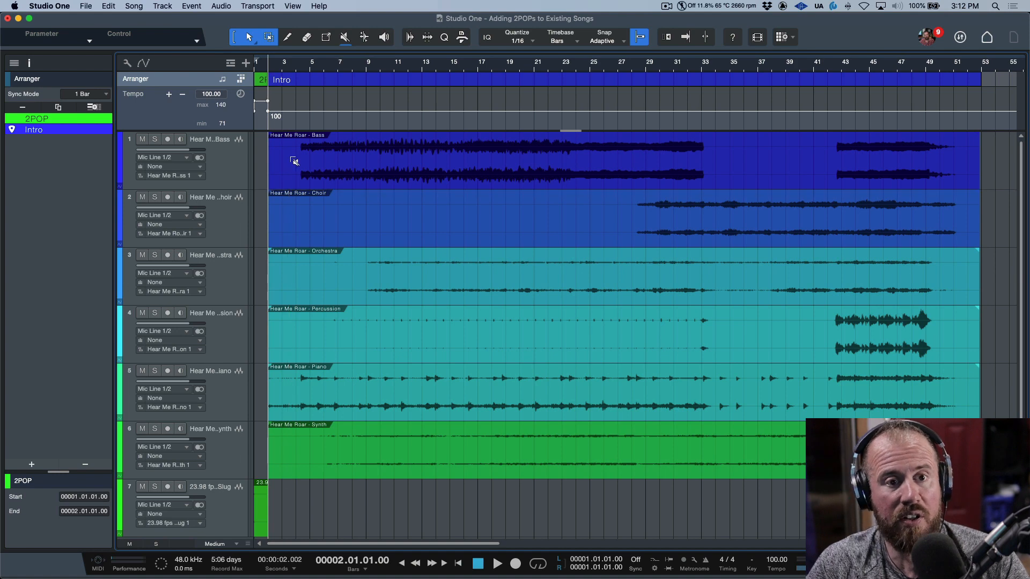
key("super+z")
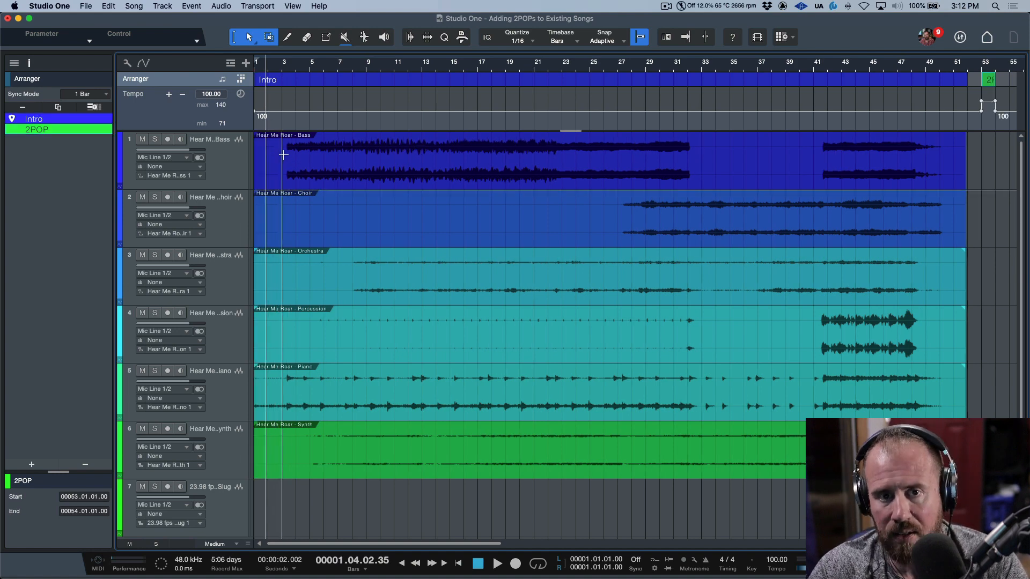
Move the 2POP Arranger section to start at bar 57, leaving more room after the stems.
scroll(683, 82, "right", 10)
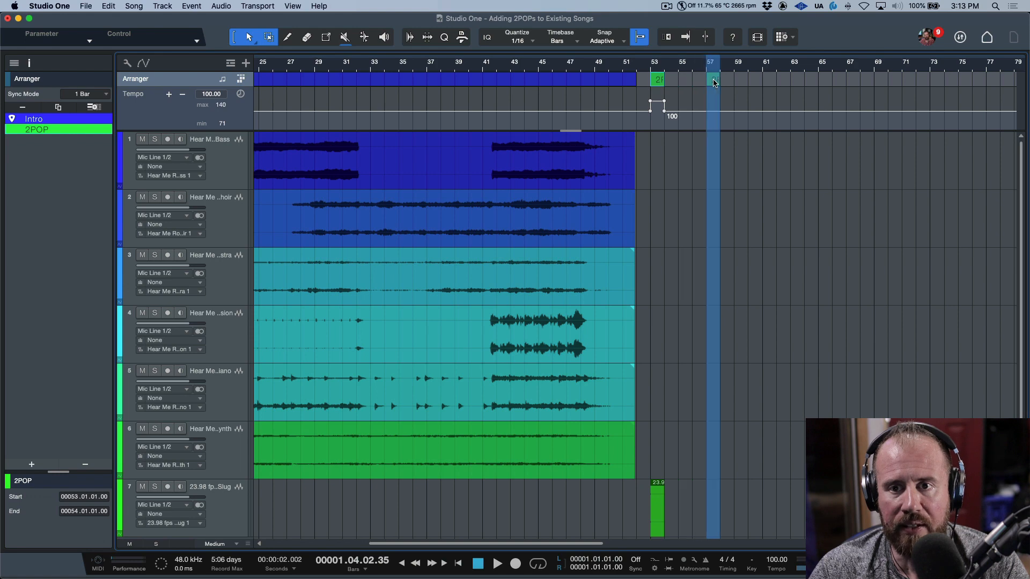
left_click_drag(714, 82, 715, 82)
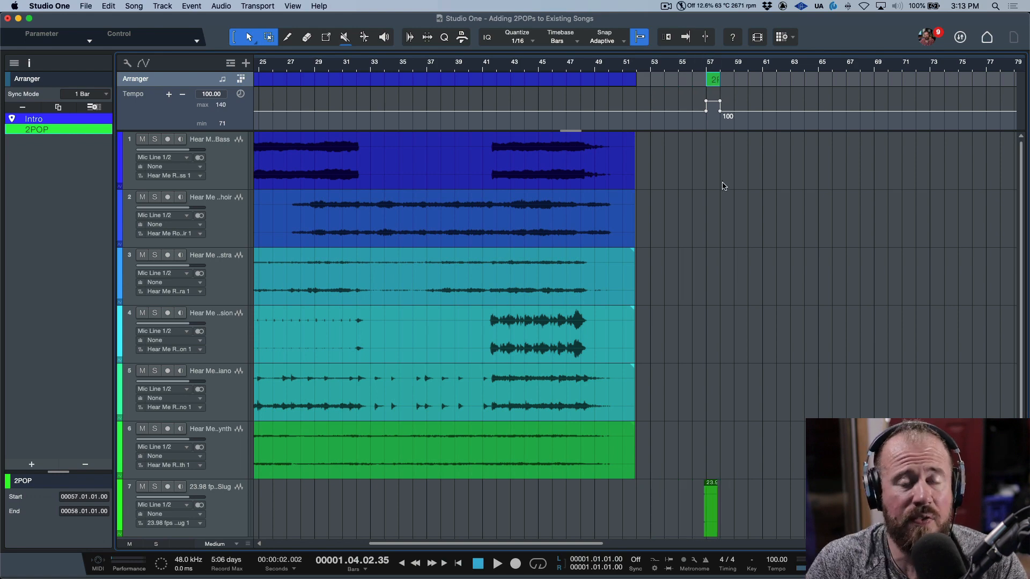
Select all six stem events and move them together to start at bar 3.
scroll(722, 187, "left", 10)
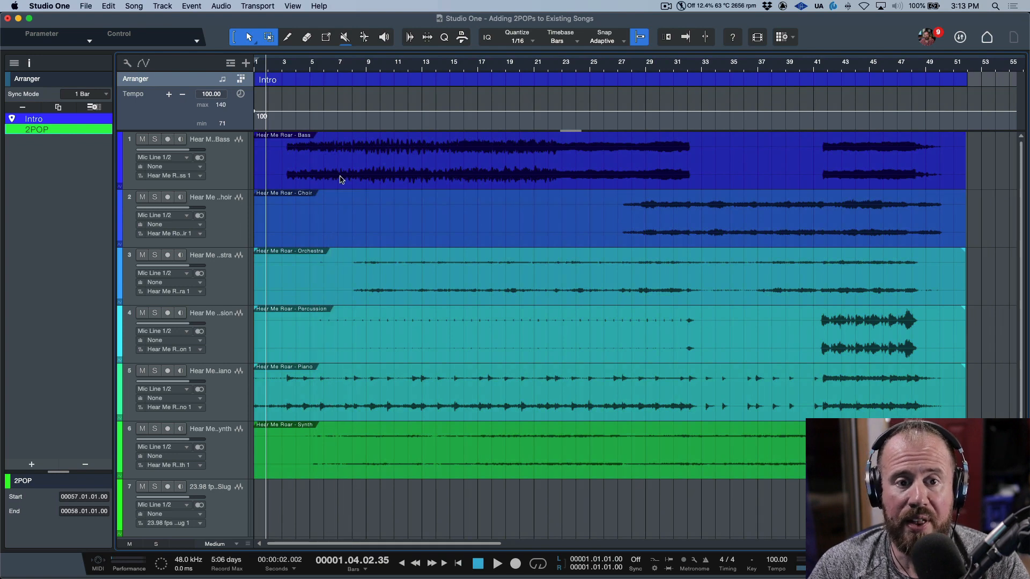
left_click(284, 65)
left_click(357, 169)
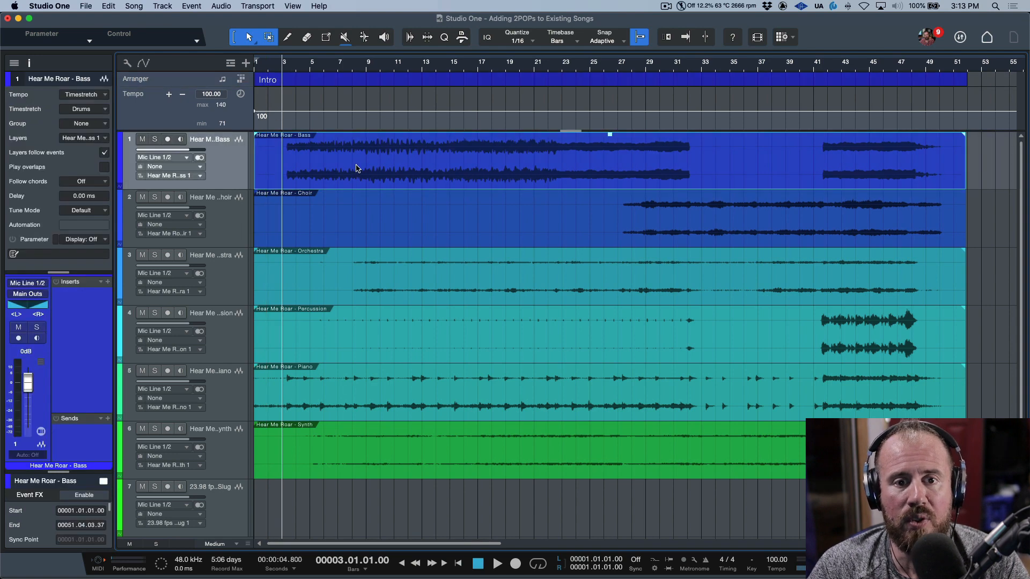
left_click(374, 472, "shift")
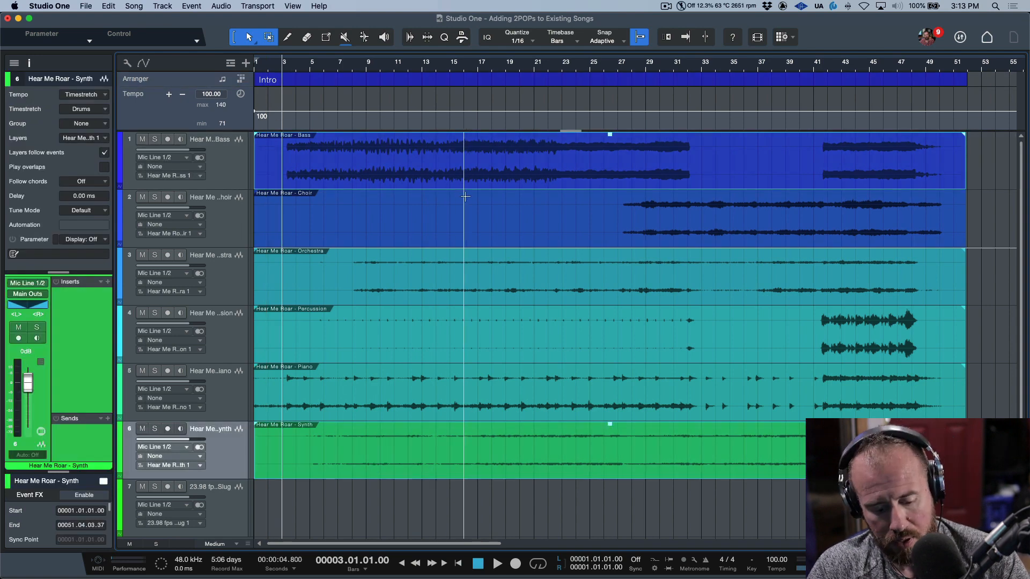
key("super+a")
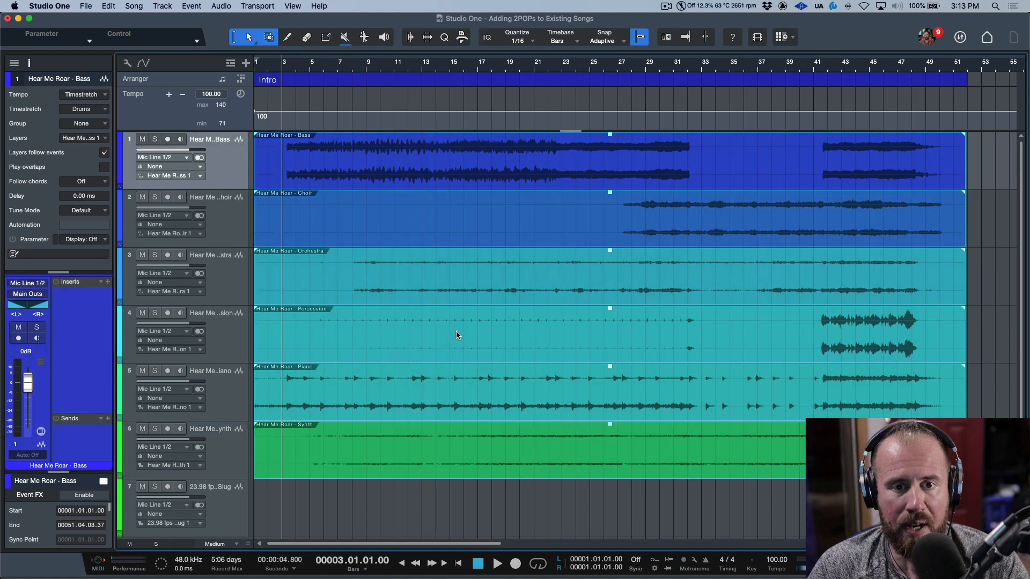
left_click_drag(319, 173, 348, 177)
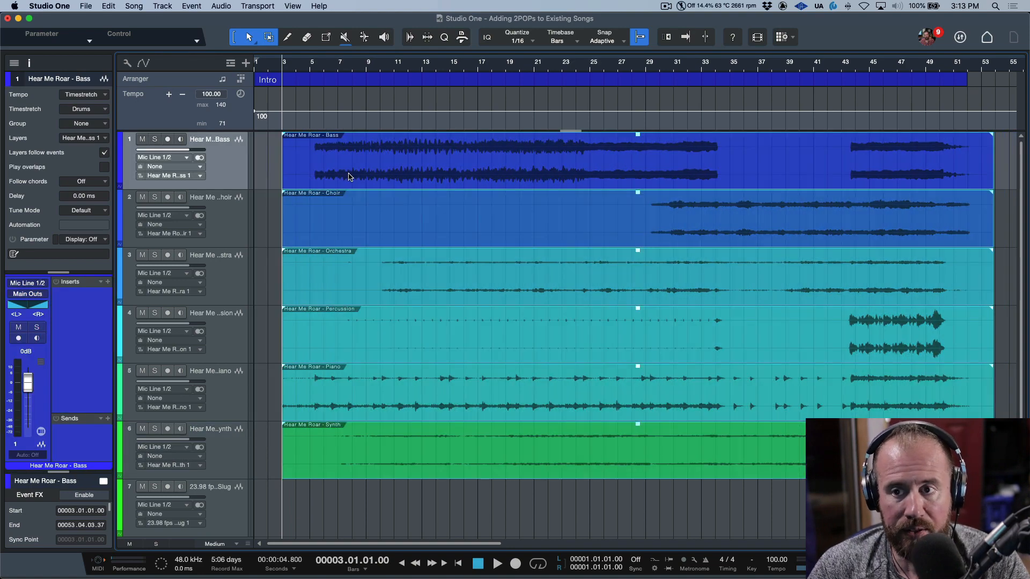
Extend the Intro Arranger section to end at bar 54 so it covers the ends of the stems.
scroll(360, 166, "right", 5)
scroll(794, 69, "up", 5)
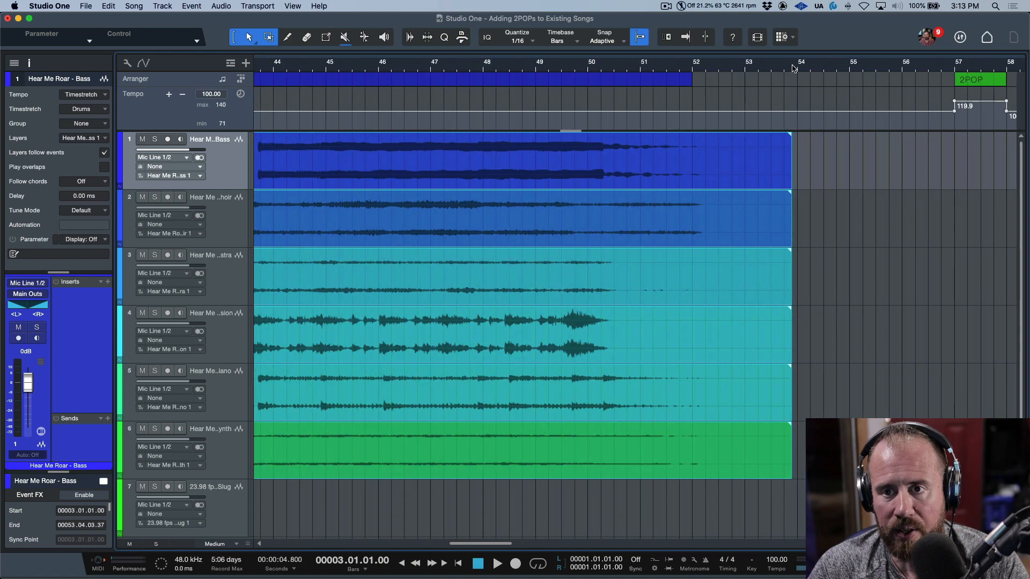
scroll(794, 68, "up", 3)
left_click_drag(601, 80, 803, 81)
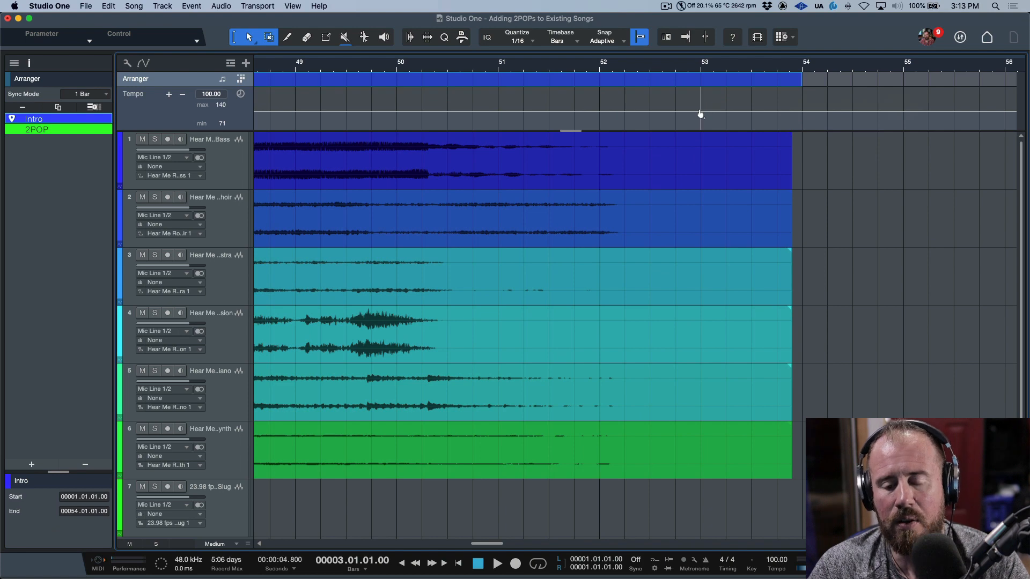
Split the Intro Arranger section at bar 3, where the stems start, with the Paint tool.
key("w")
key("w")
scroll(623, 124, "left", 10)
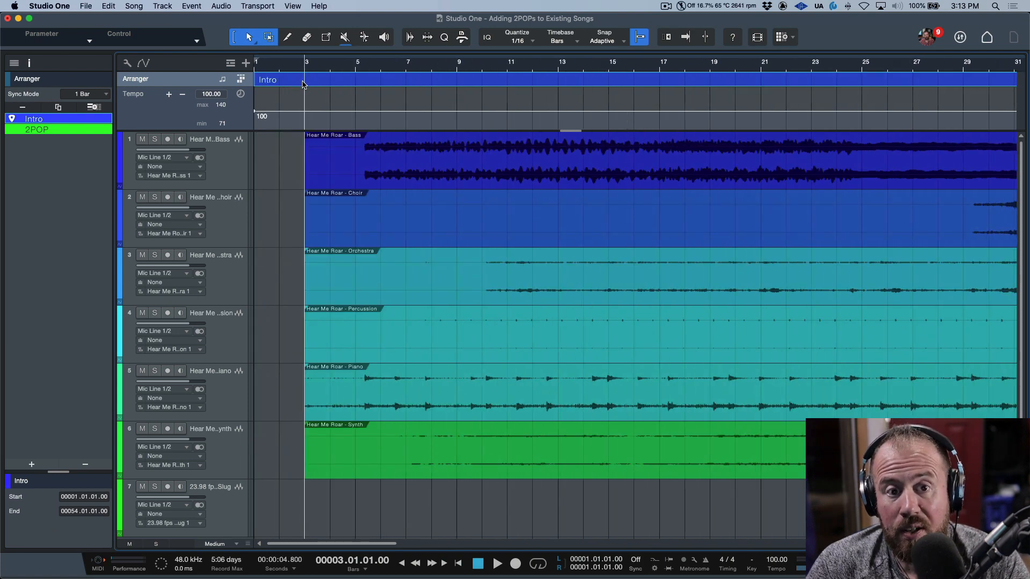
left_click(288, 37)
left_click(308, 80)
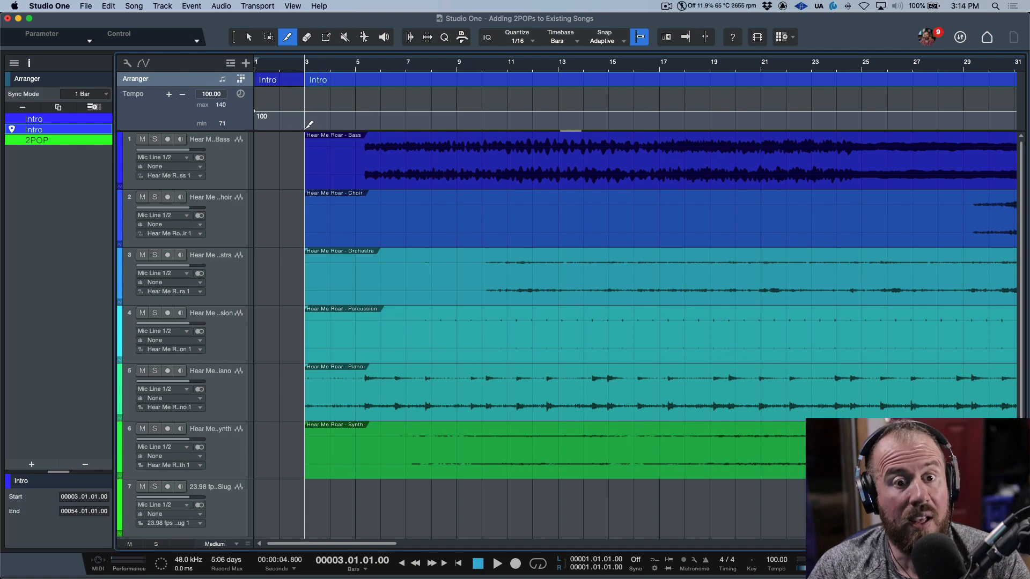
Replace the first Intro section, before the stems, with the 2POP section in the Arranger order.
left_click(249, 37)
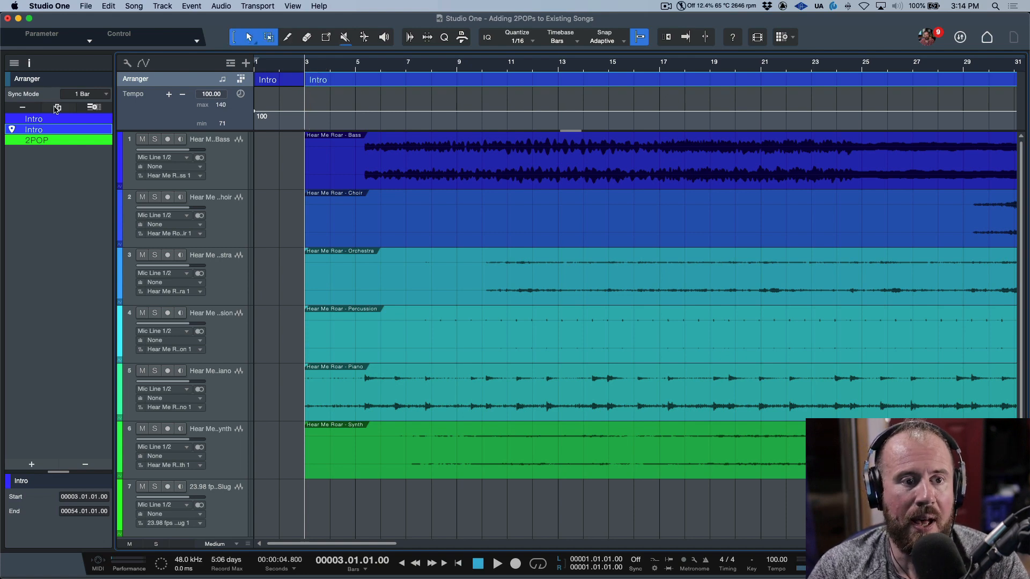
left_click_drag(70, 145, 74, 123)
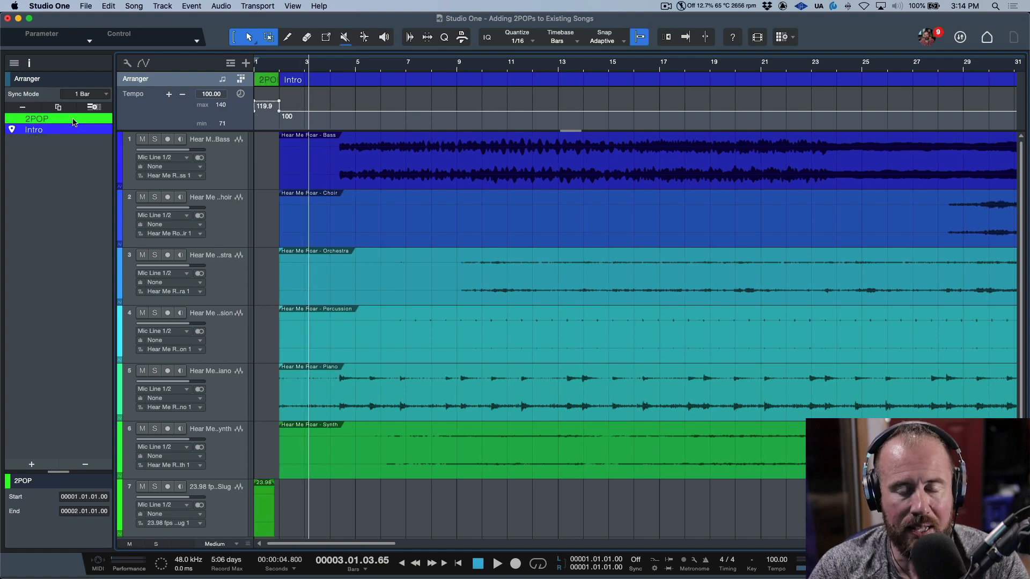